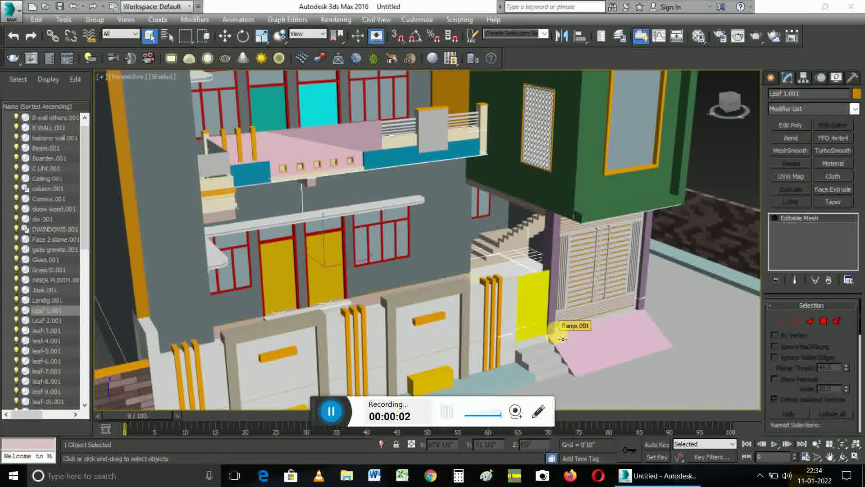
Step: Open the Material Editor on the blue Material #7 and bring up its Diffuse map browser
key("ctrl+alt+e")
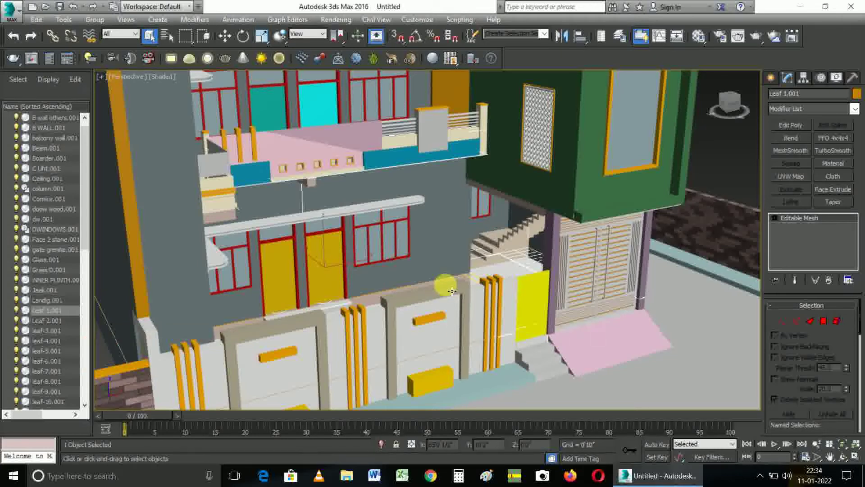
key("m")
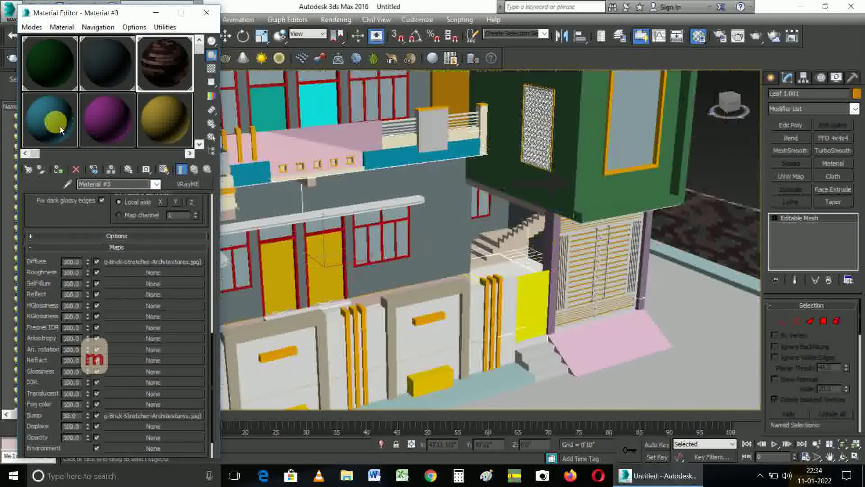
left_click(60, 126)
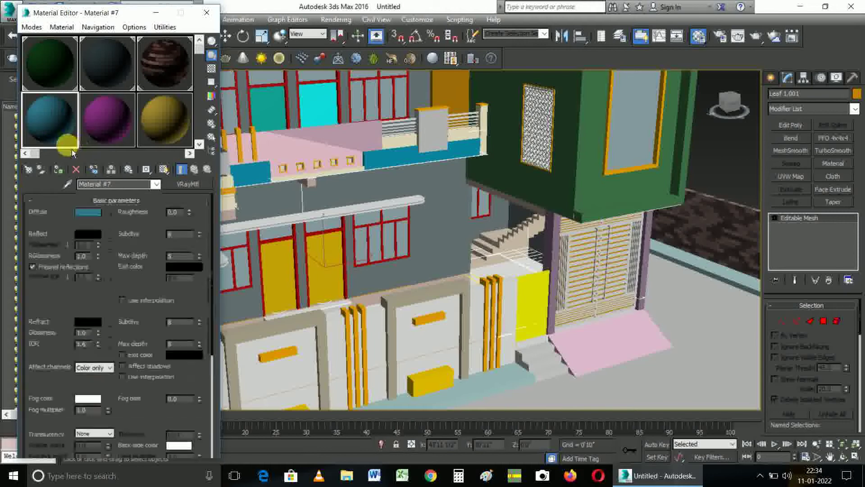
left_click(107, 212)
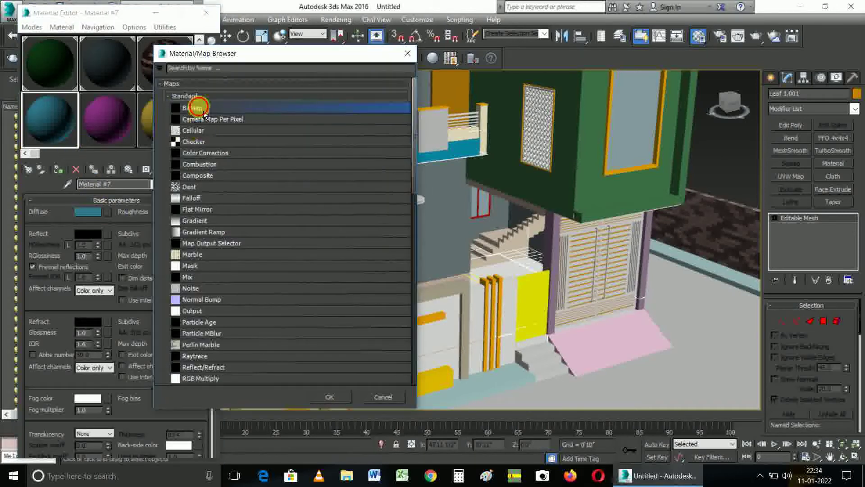
Step: Load the three-pane brown door image from Materials (G:)\HD Doors as Material #7's diffuse bitmap
double_click(200, 108)
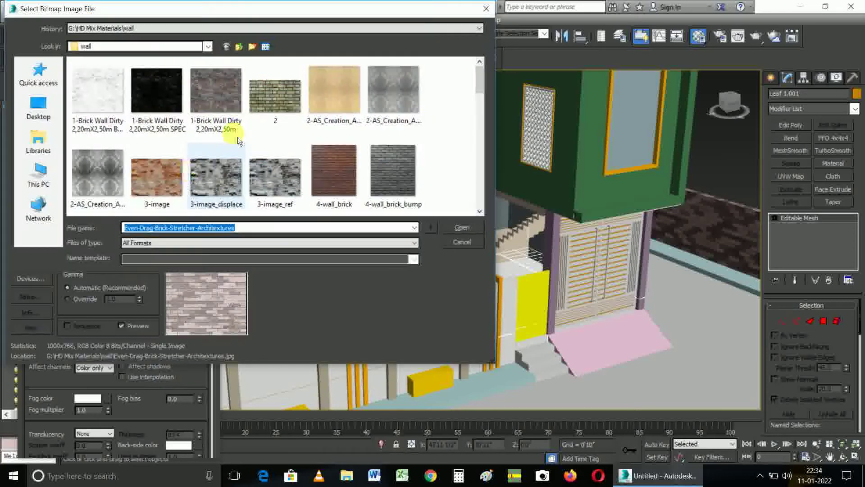
left_click(239, 46)
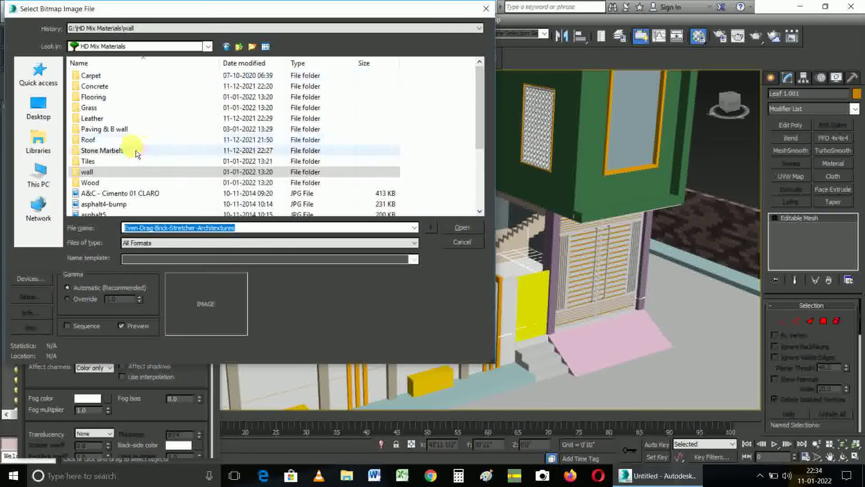
left_click(241, 48)
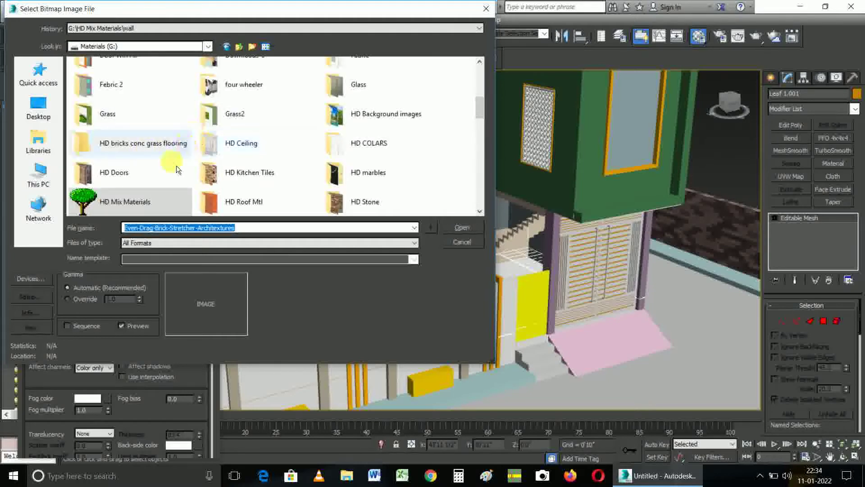
double_click(134, 180)
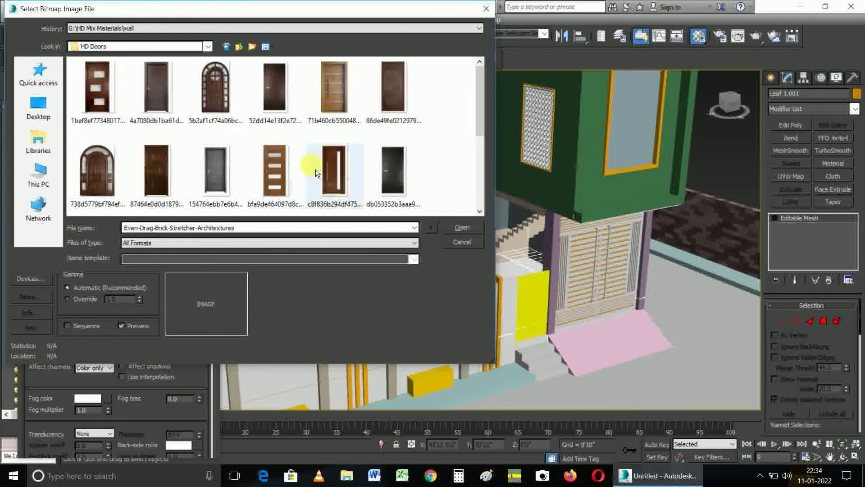
left_click(288, 167)
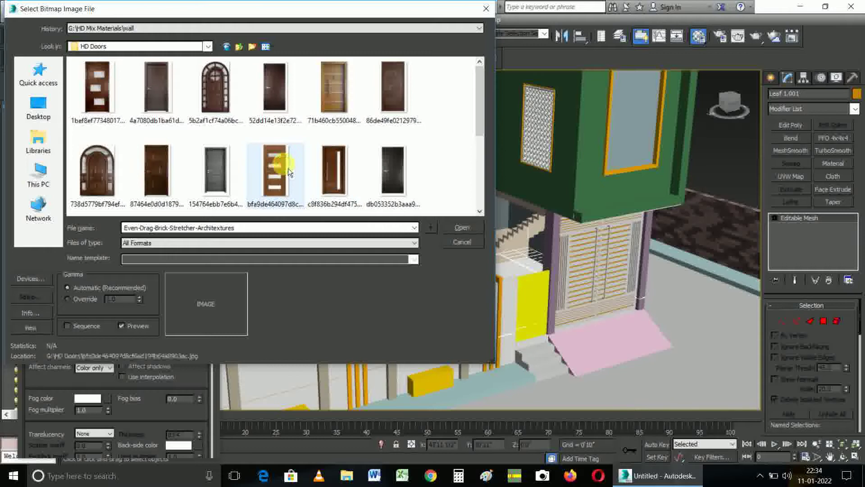
left_click(172, 171)
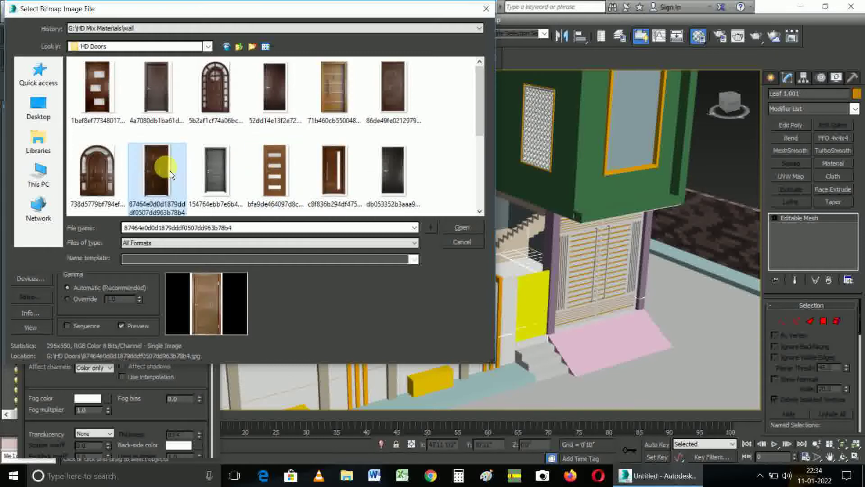
left_click(109, 108)
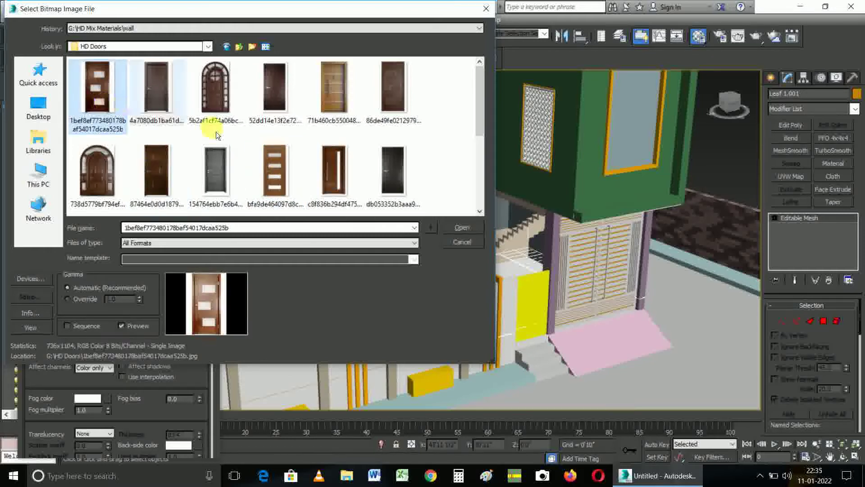
left_click(452, 230)
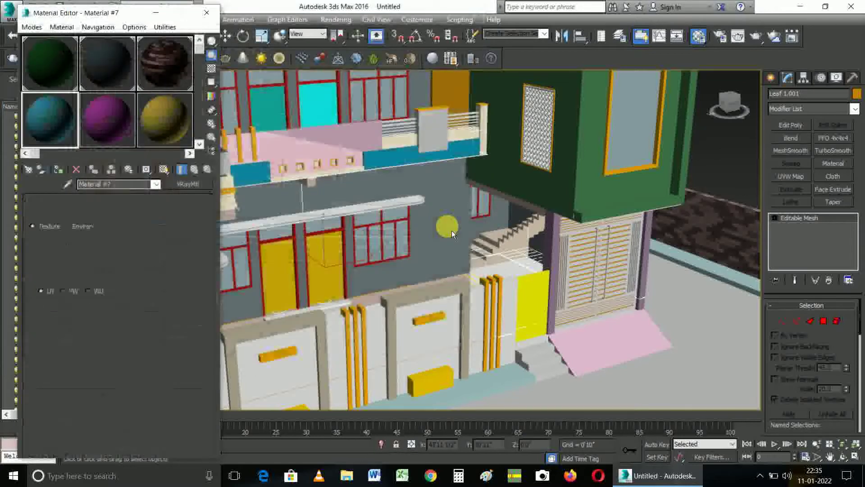
Step: Assign Material #7 to door leaf Leaf 1.001, show it in the viewport, and add UVW Map
left_click(327, 276)
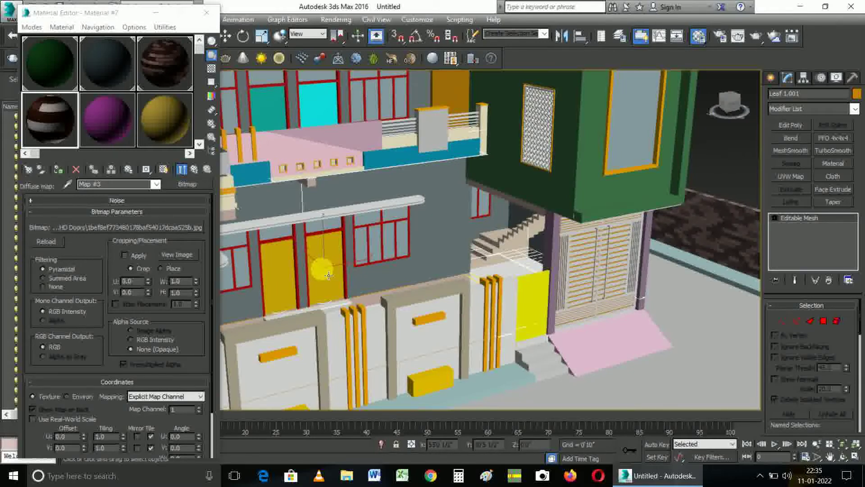
left_click(59, 171)
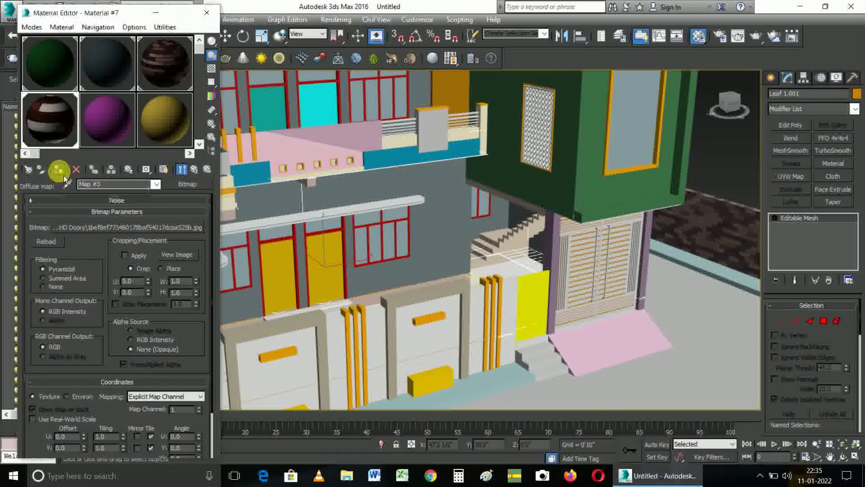
left_click(264, 235)
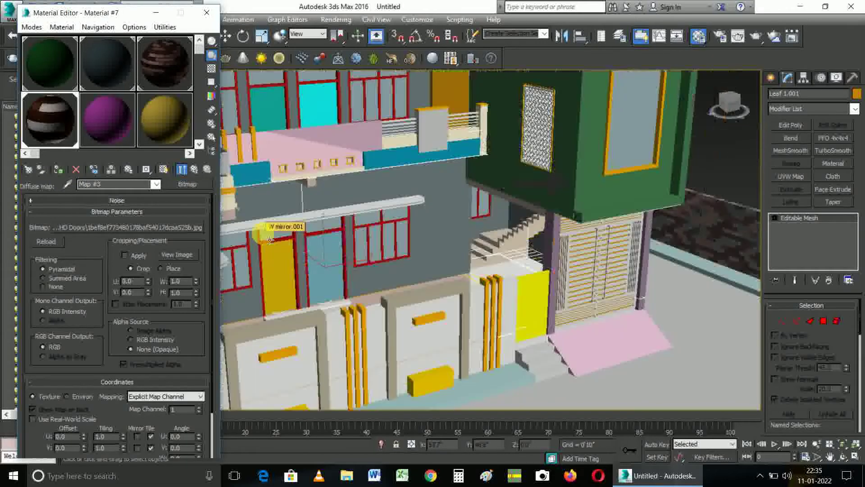
left_click(167, 173)
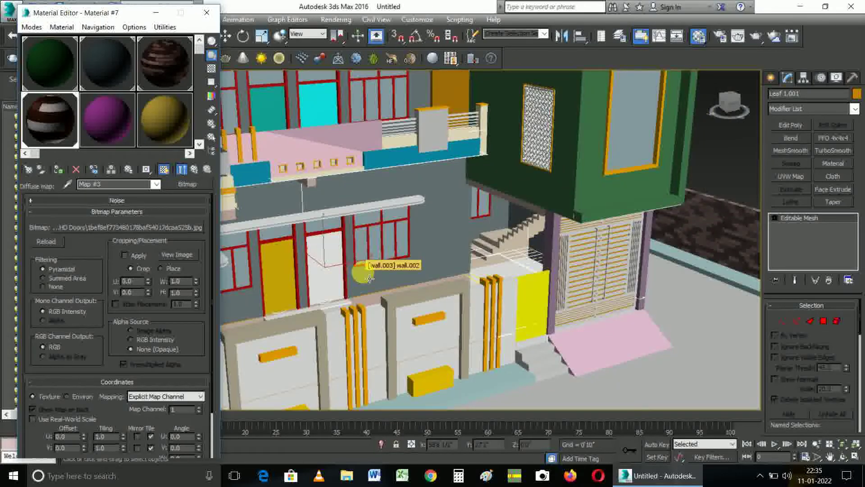
left_click(784, 180)
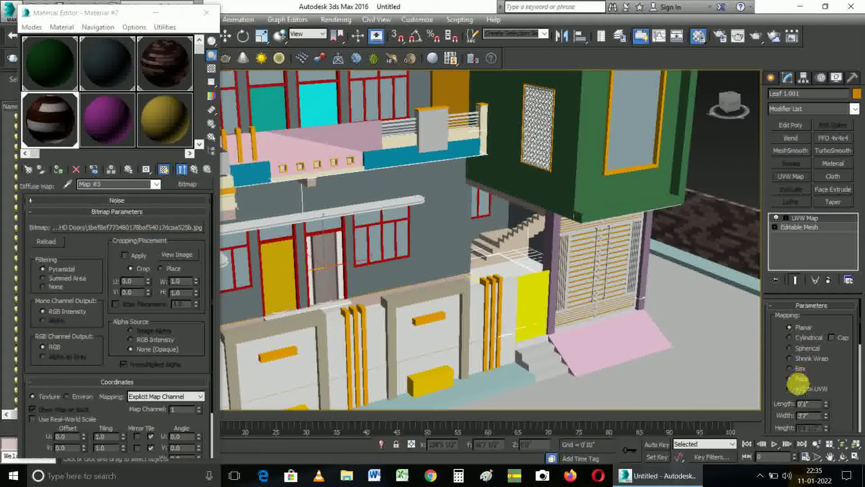
Step: Set Leaf 1.001's UVW Map to Box and inspect the door up close
left_click(799, 372)
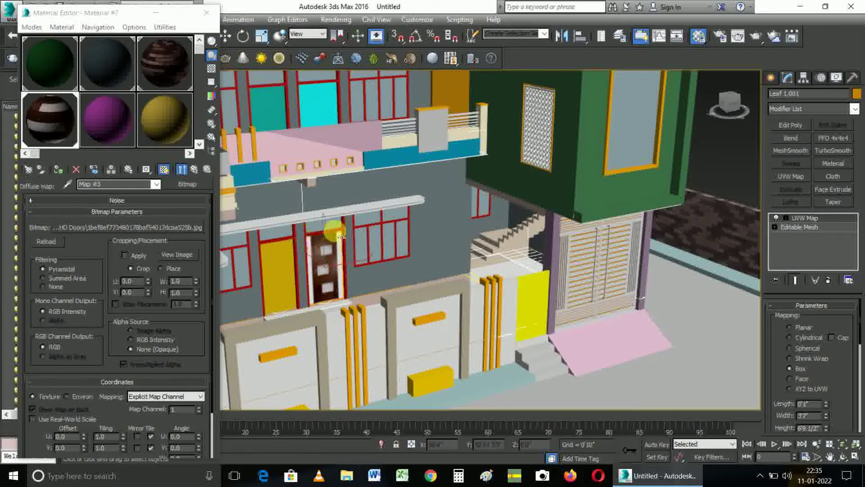
key("F3")
scroll(341, 275, "up", 2)
scroll(353, 246, "up", 1)
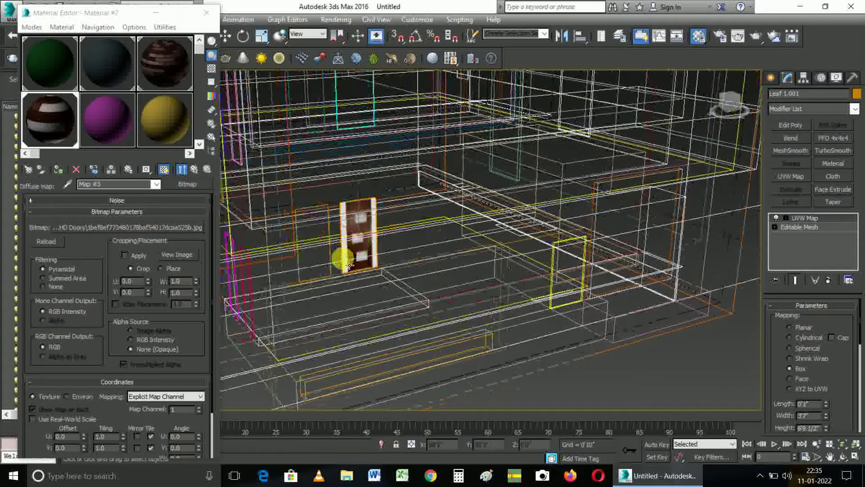
scroll(340, 255, "up", 3)
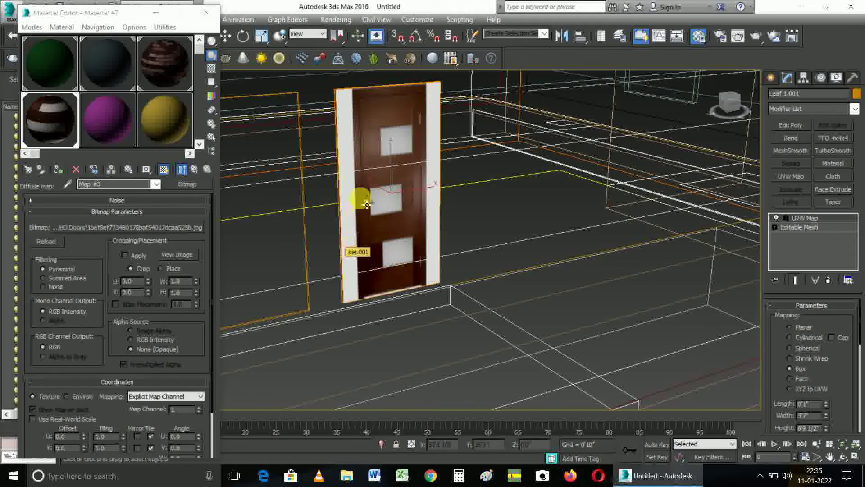
key("F3")
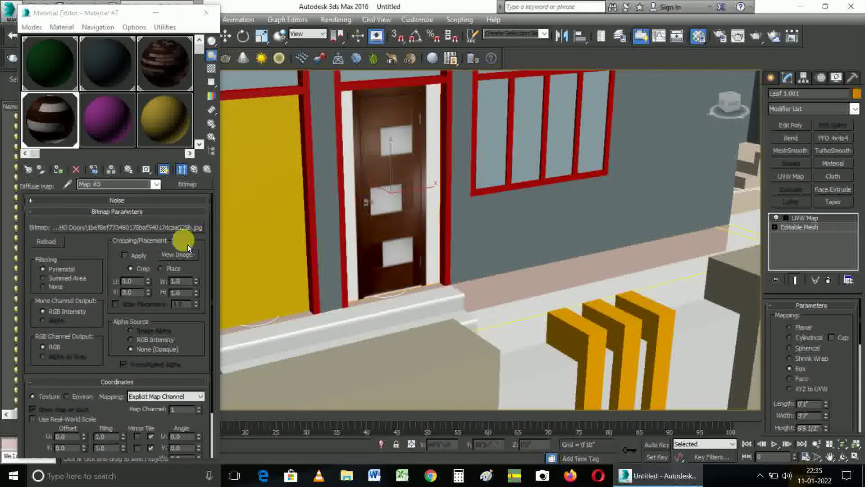
Step: Crop the door bitmap to U 0.147, W 0.709, H 0.987, trimming the white margins, and apply it
left_click(174, 258)
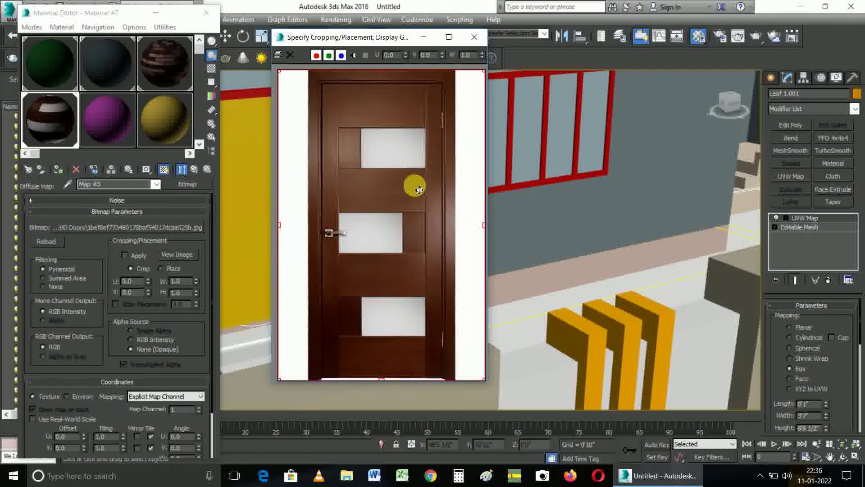
left_click_drag(386, 36, 203, 43)
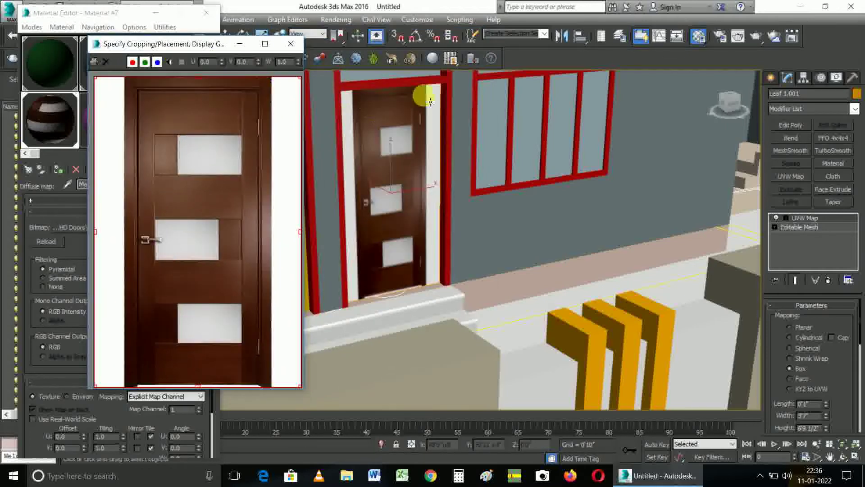
mouse_move(207, 43)
left_mouse_down()
mouse_move(408, 53)
mouse_move(546, 48)
left_mouse_up()
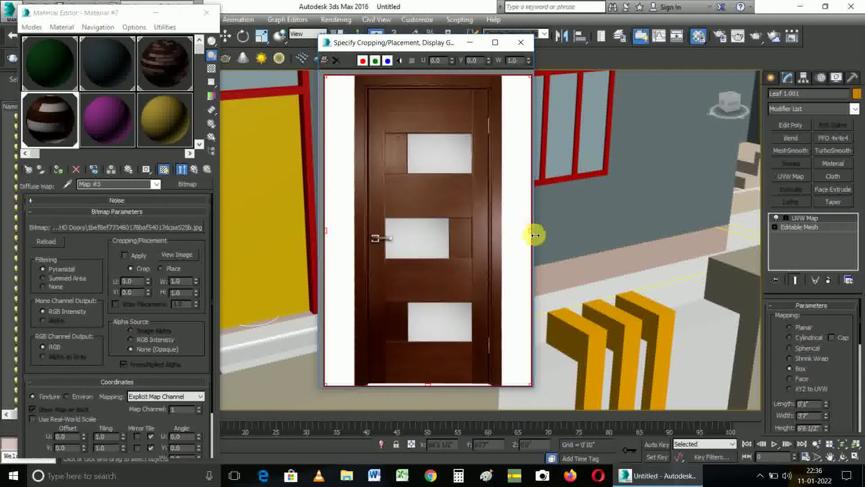
left_click_drag(535, 235, 507, 234)
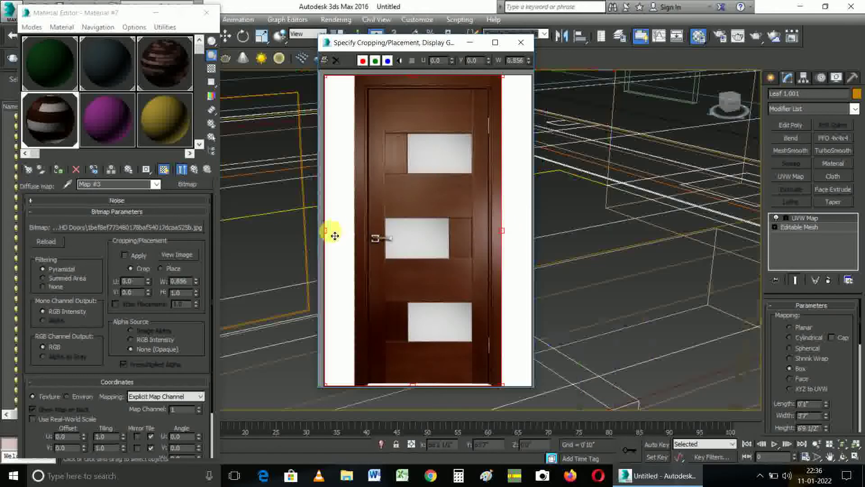
left_click_drag(326, 231, 359, 240)
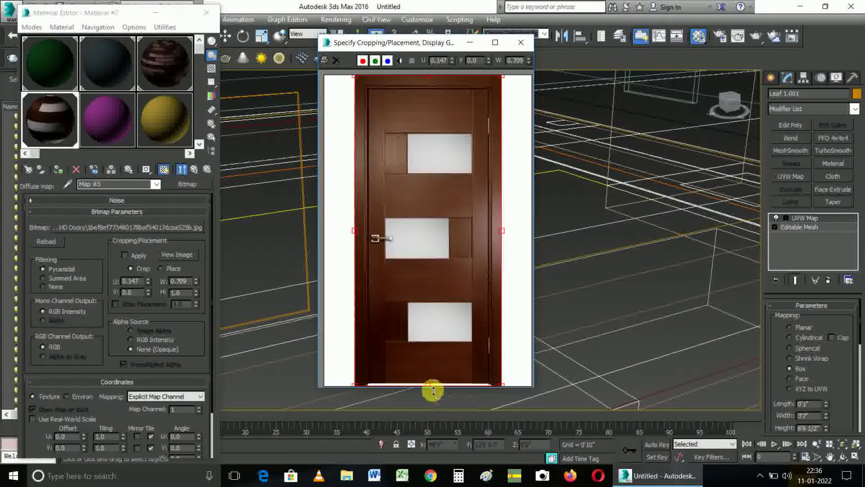
left_click_drag(429, 384, 434, 386)
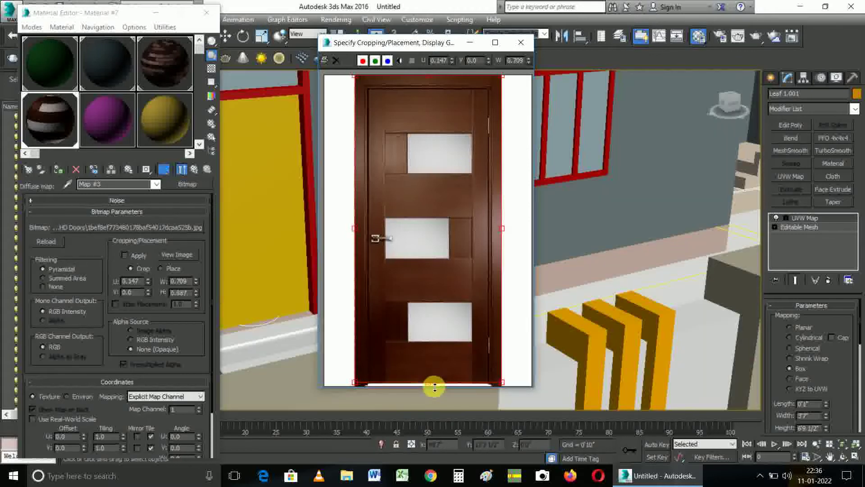
left_click_drag(413, 55, 582, 71)
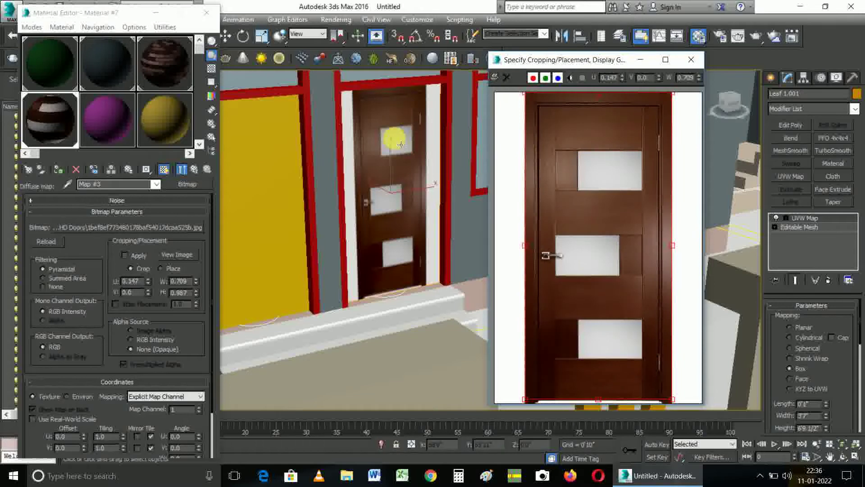
left_click(125, 255)
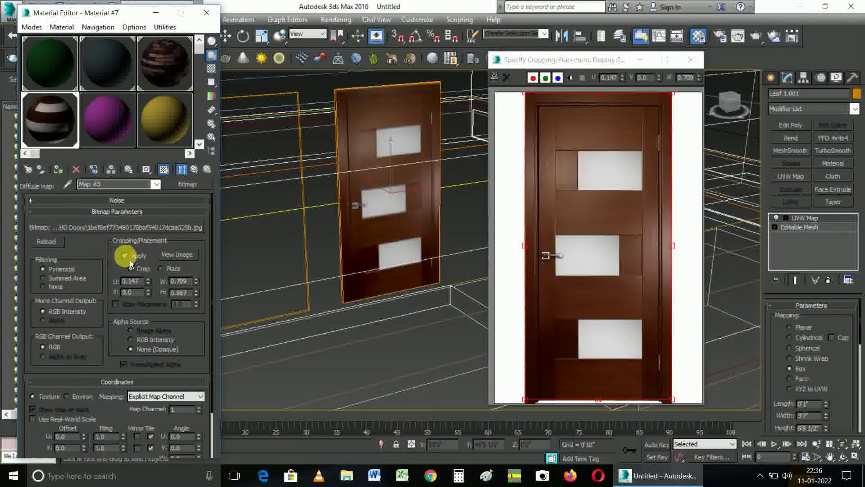
left_click(275, 251)
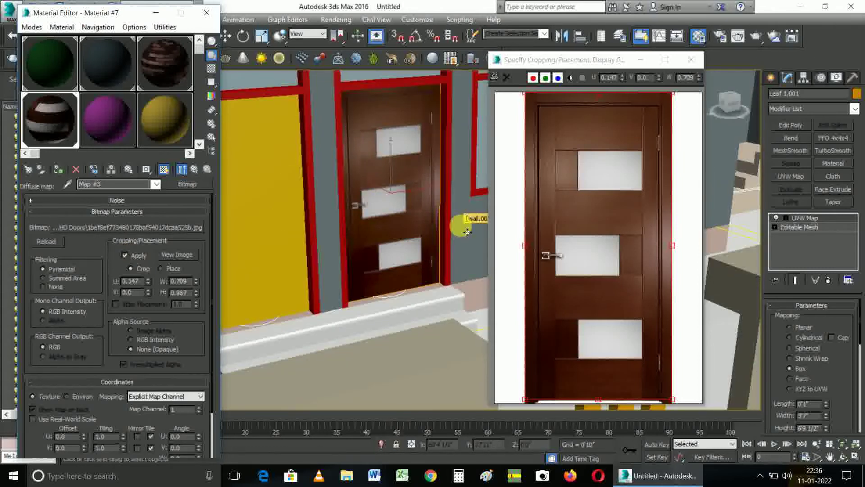
left_click(691, 60)
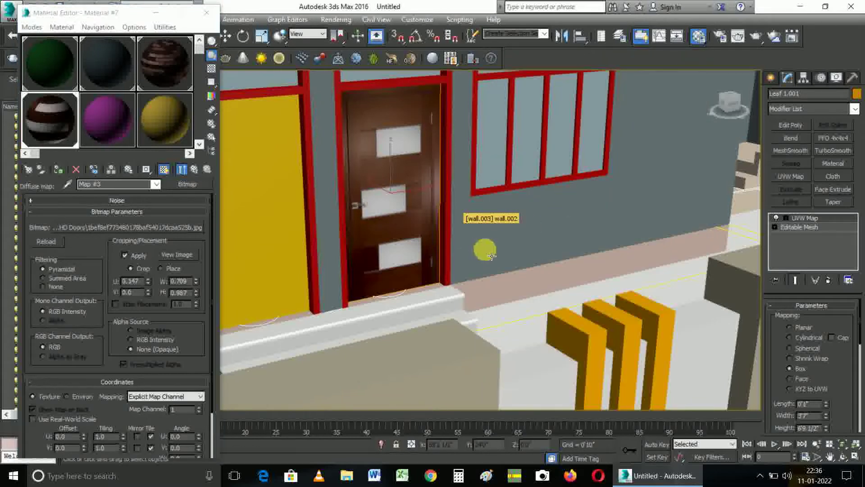
Step: Turn on U Tile Flip in Leaf 1.001's UVW Map to mirror the door texture
middle_click_drag(491, 255, 507, 259, "alt")
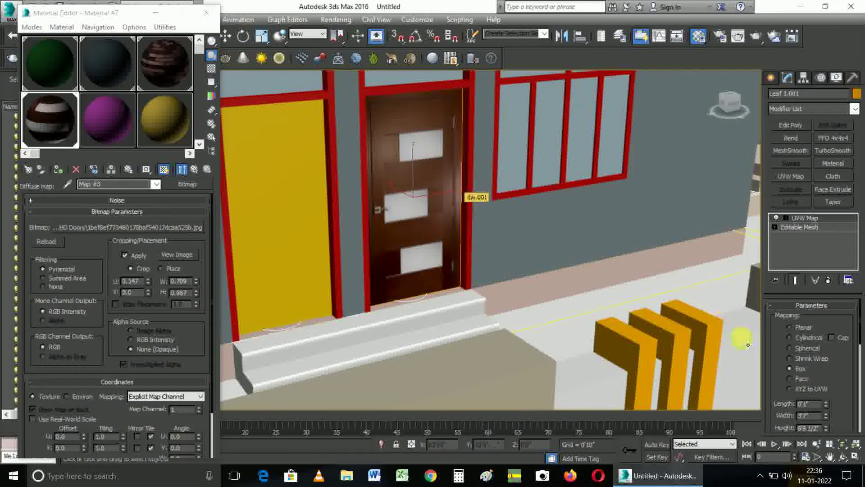
scroll(844, 318, "down", 3)
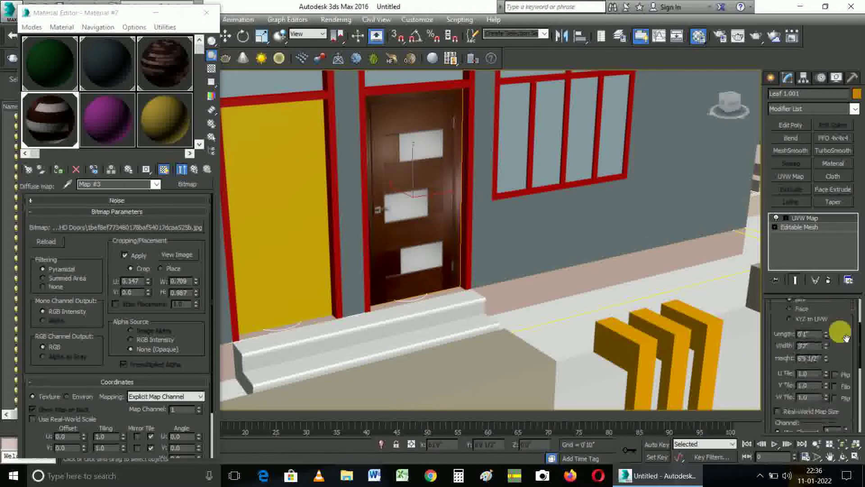
scroll(849, 383, "down", 2)
left_click(839, 378)
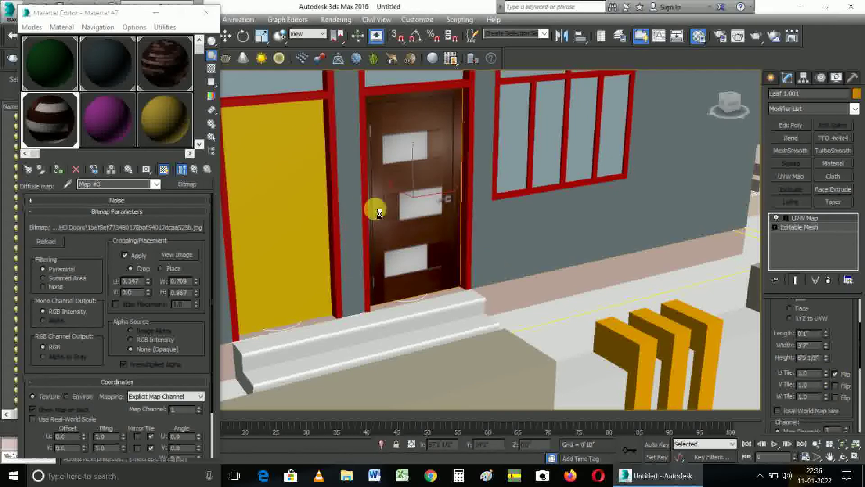
Step: Select the yellow Leaf 2.001 and assign the brown door material to it
key("F3")
left_click(281, 189)
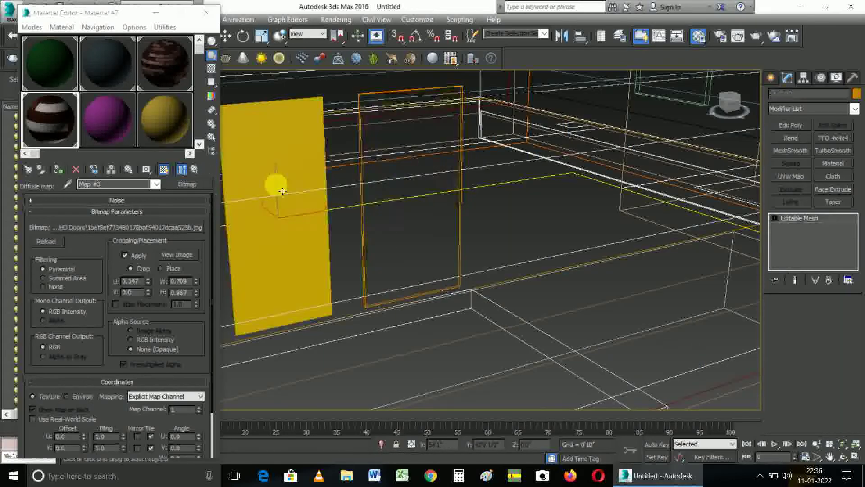
key("F3")
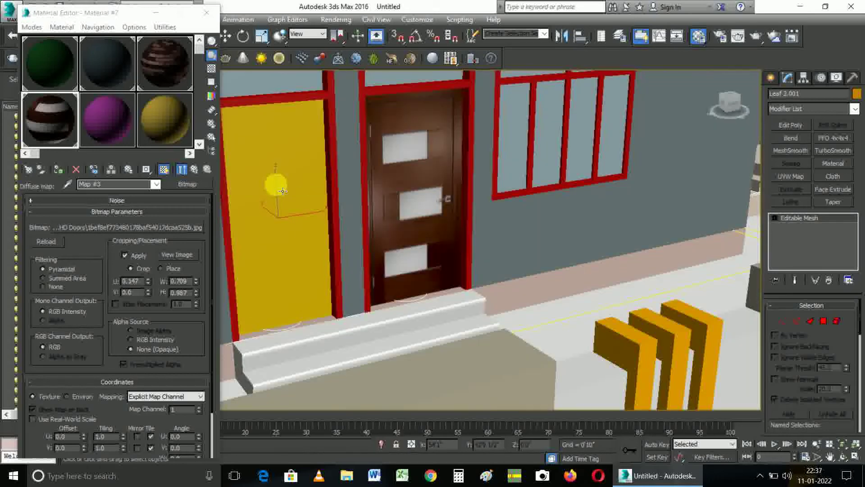
left_click(64, 173)
key("F3")
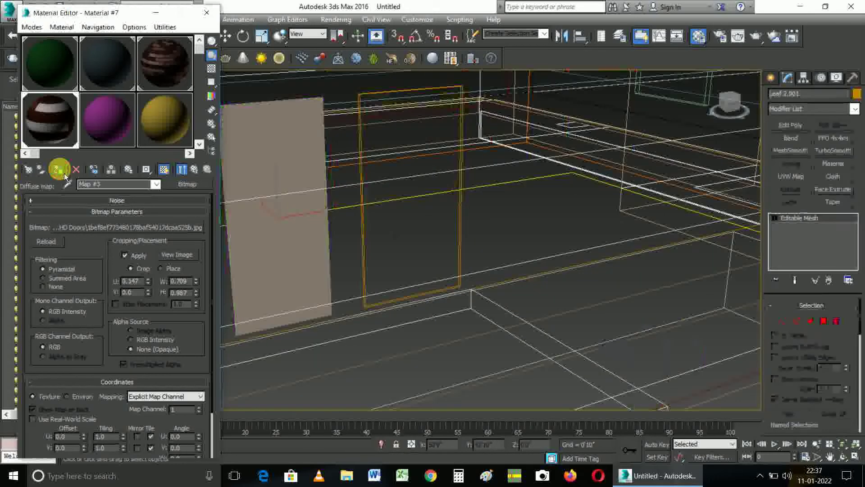
key("F3")
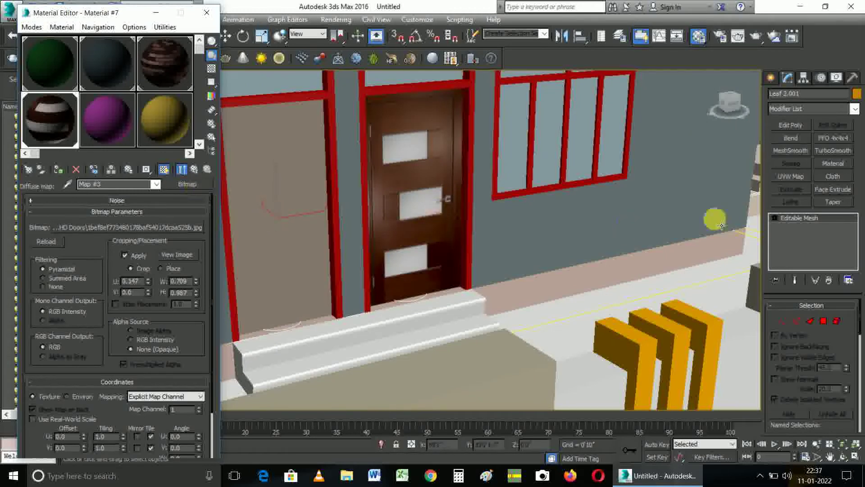
Step: Add a Box-mapped UVW Map modifier to Leaf 2.001 and zoom out to review it
left_click(805, 177)
key("F3")
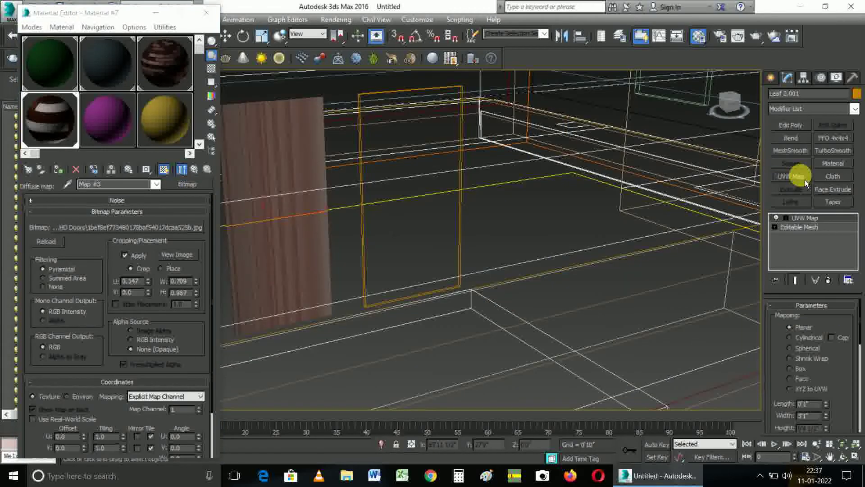
key("F3")
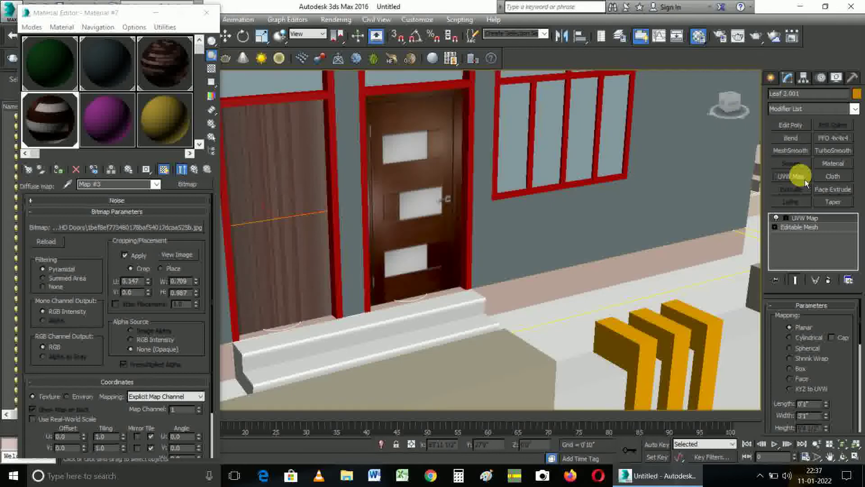
left_click(797, 367)
key("F3")
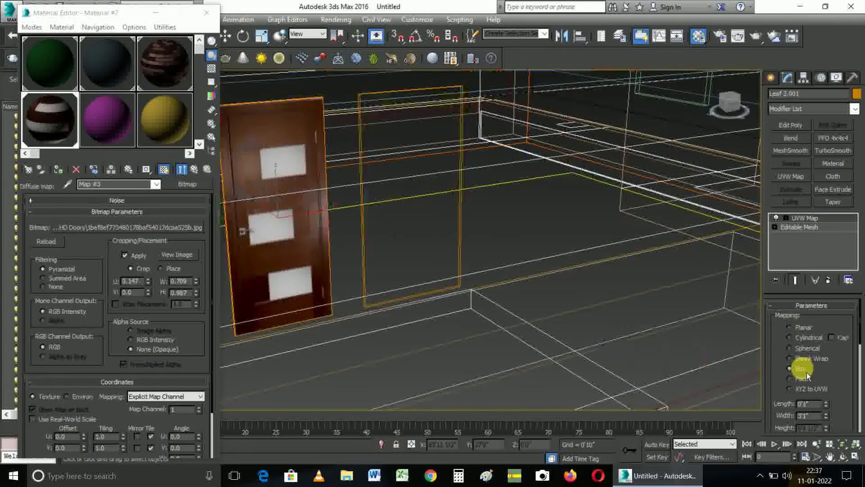
key("F3")
key("F3")
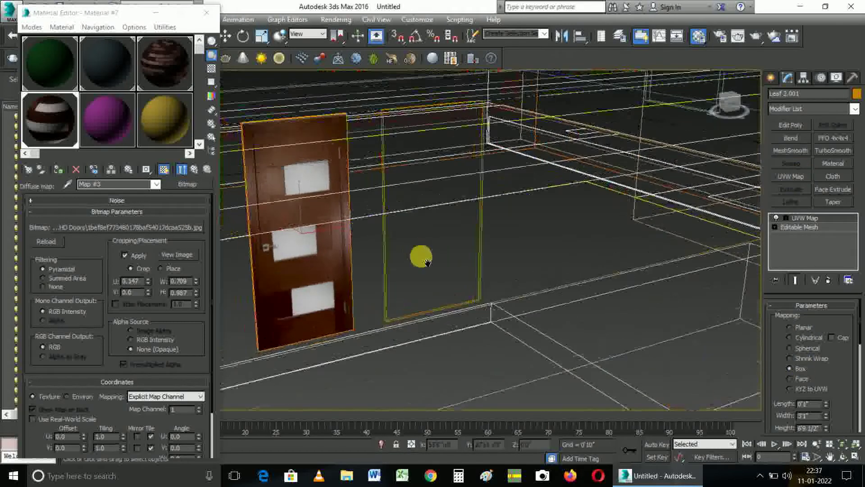
scroll(425, 259, "down", 5)
middle_click_drag(449, 235, 432, 260)
key("F3")
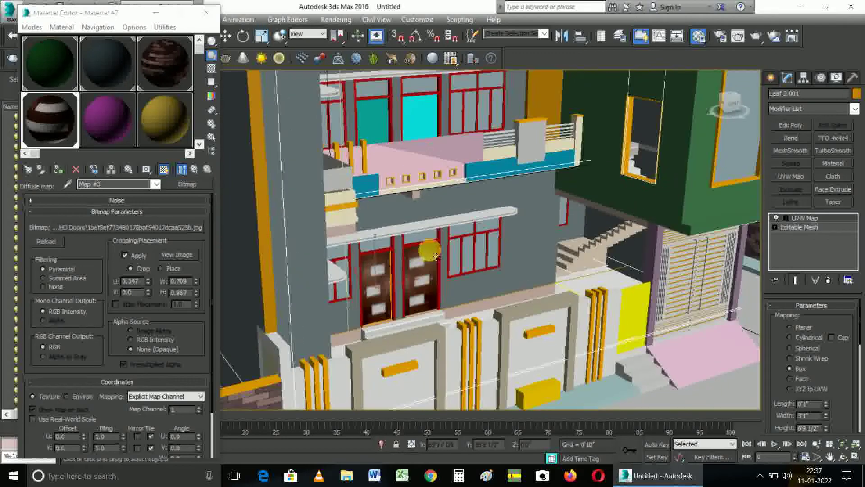
Step: Select upper-floor leaf-4.001 and give it a UVW Map modifier set to Box
left_click(371, 120)
key("F3")
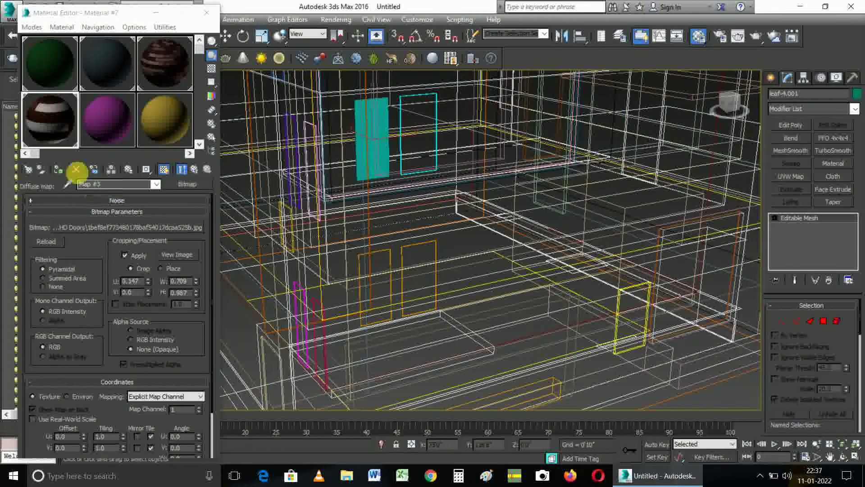
key("F3")
left_click(789, 177)
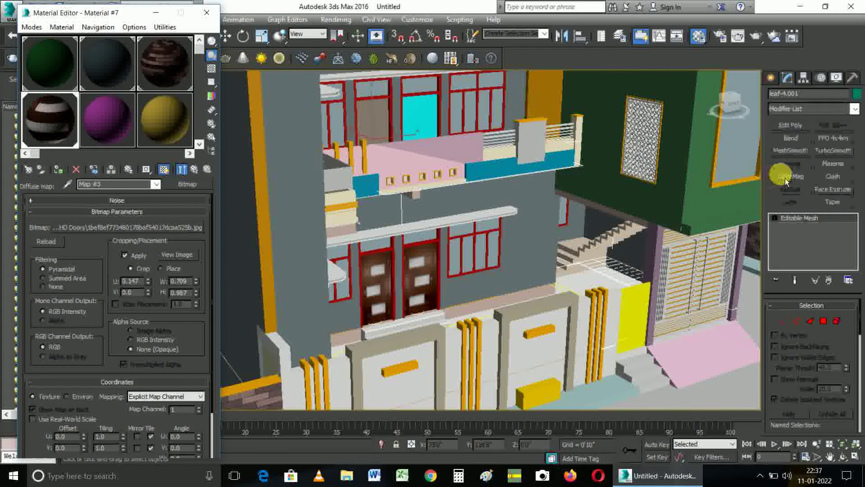
key("F3")
left_click(796, 368)
key("F3")
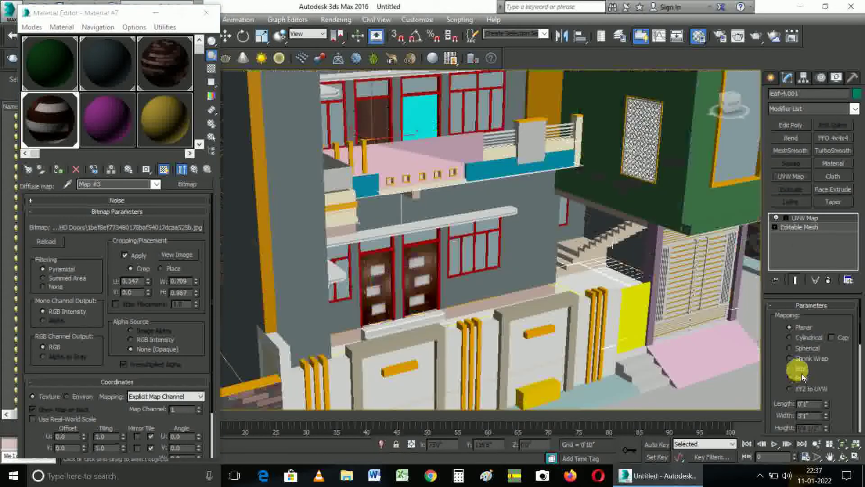
Step: Select the second upper leaf, leaf-3.001, and give it a Box-mapped UVW Map modifier
key("F3")
key("F3")
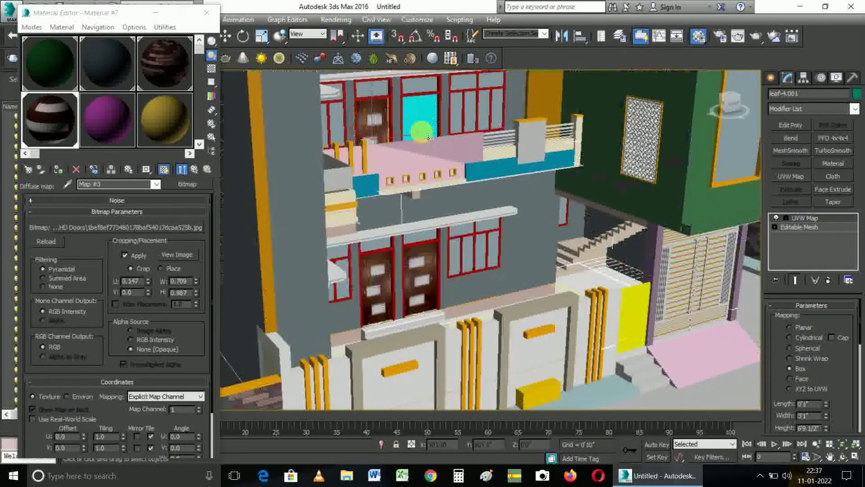
left_click(418, 123)
key("F3")
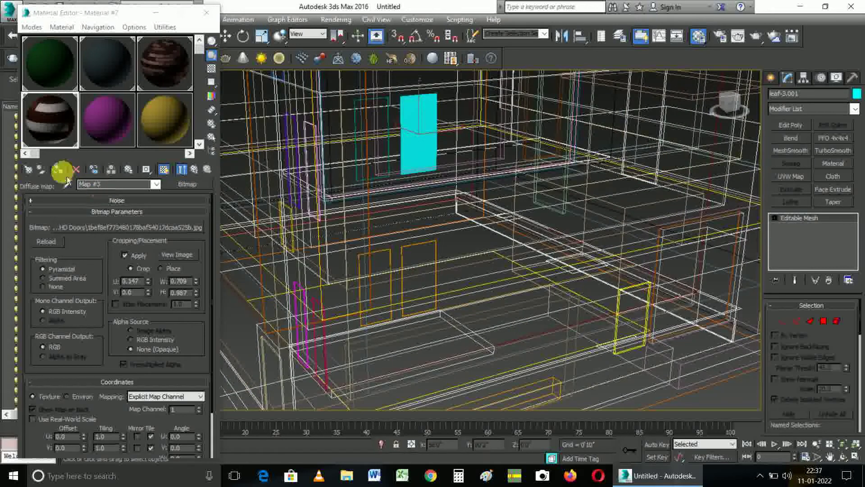
key("F3")
key("F3")
left_click(782, 179)
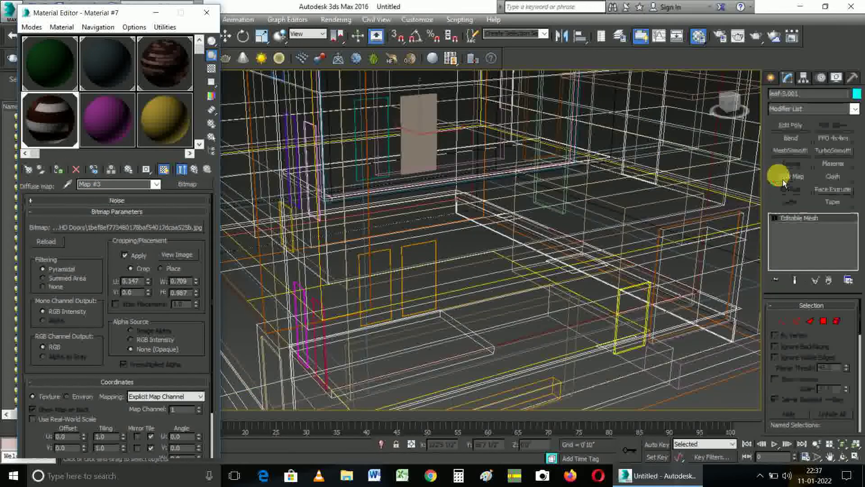
key("F3")
key("F3")
key("F3")
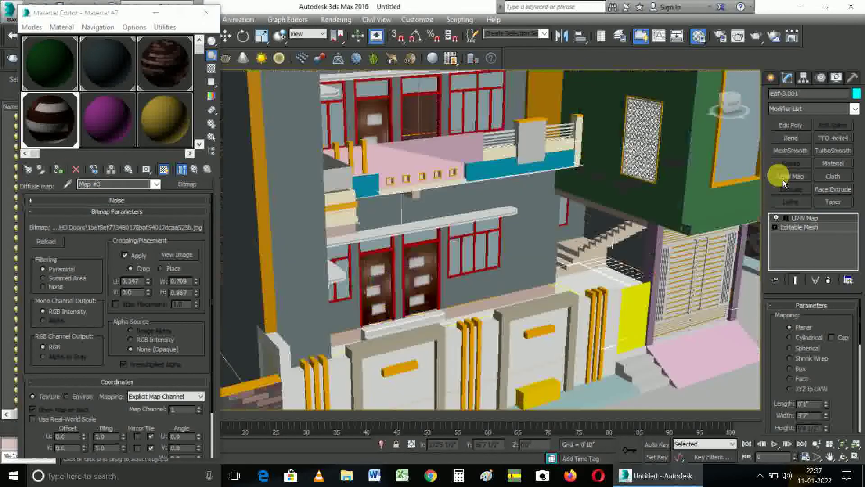
left_click(804, 370)
key("F3")
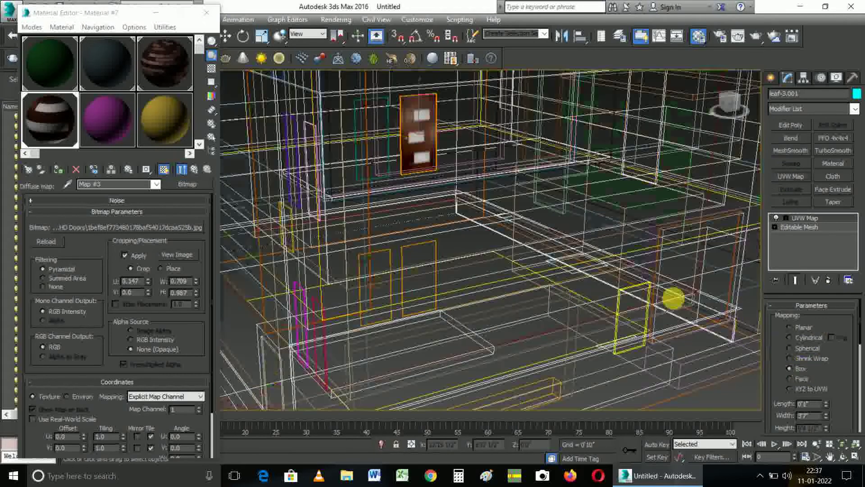
key("F3")
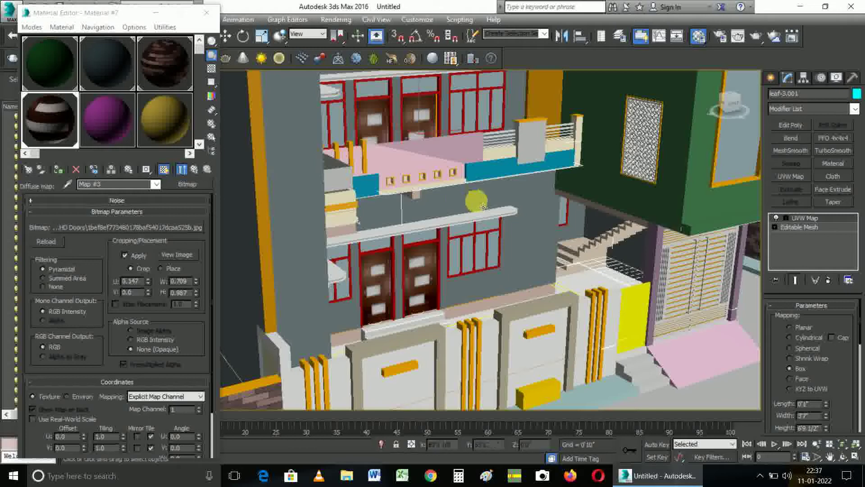
Step: Orbit and zoom the view to inspect the textured upper-floor door leaves
left_click(843, 456)
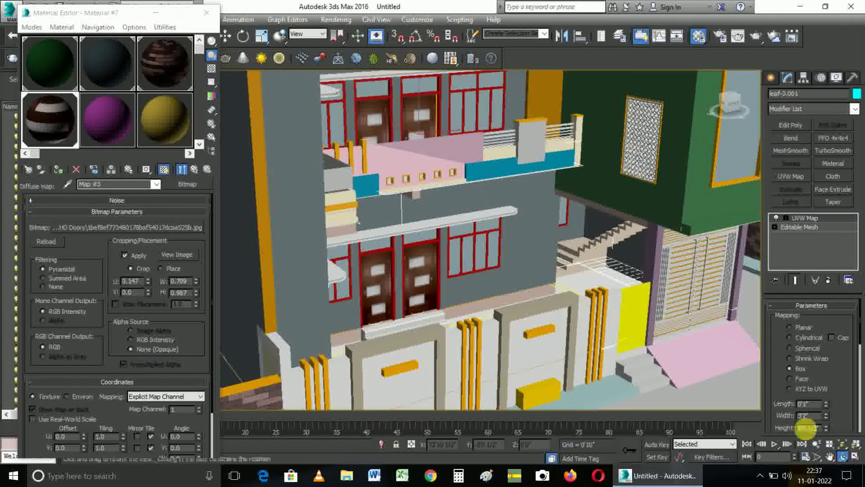
key("F3")
left_click_drag(444, 274, 380, 281)
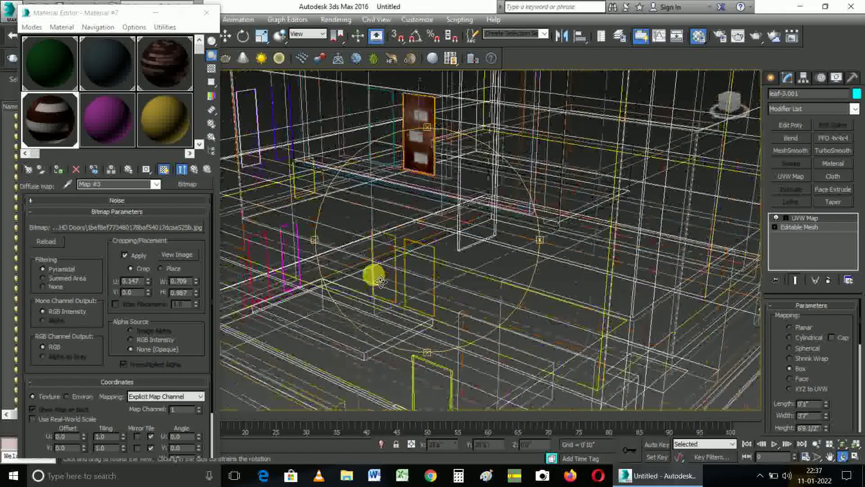
scroll(380, 281, "up", 3)
key("F3")
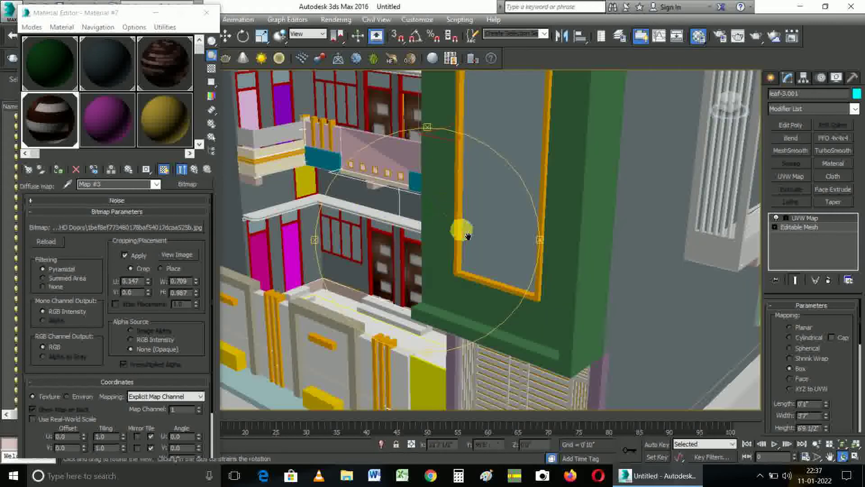
mouse_move(468, 235)
left_mouse_down()
mouse_move(360, 196)
mouse_move(394, 227)
mouse_move(293, 192)
mouse_move(345, 206)
mouse_move(362, 157)
left_mouse_up()
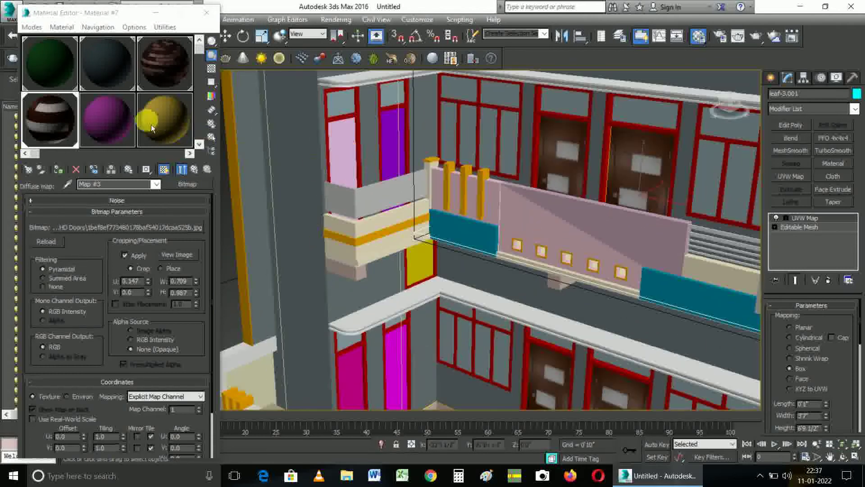
Step: Give Material #8 the dark brown panelled door bitmap as diffuse map, then select leaf-8.001
left_click(119, 126)
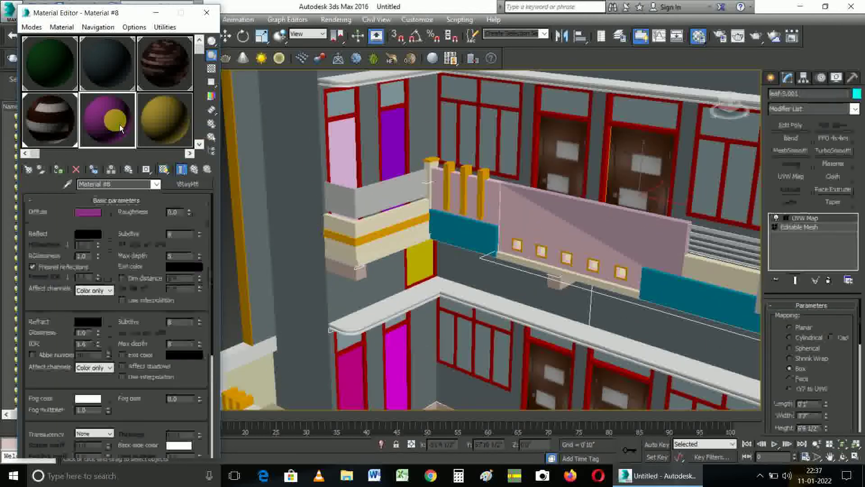
left_click(102, 212)
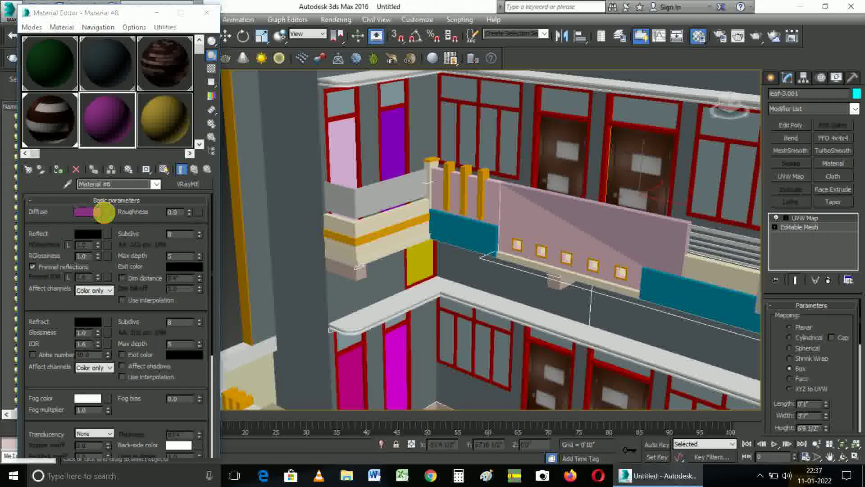
double_click(216, 110)
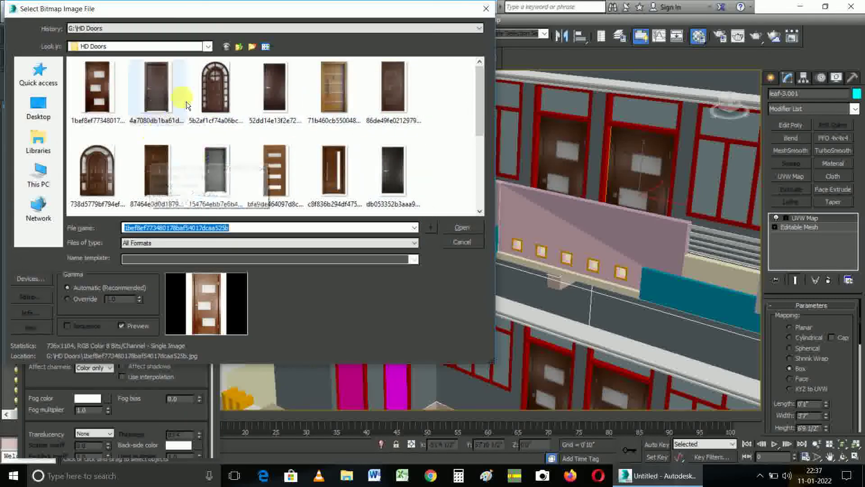
left_click(274, 96)
left_click(408, 91)
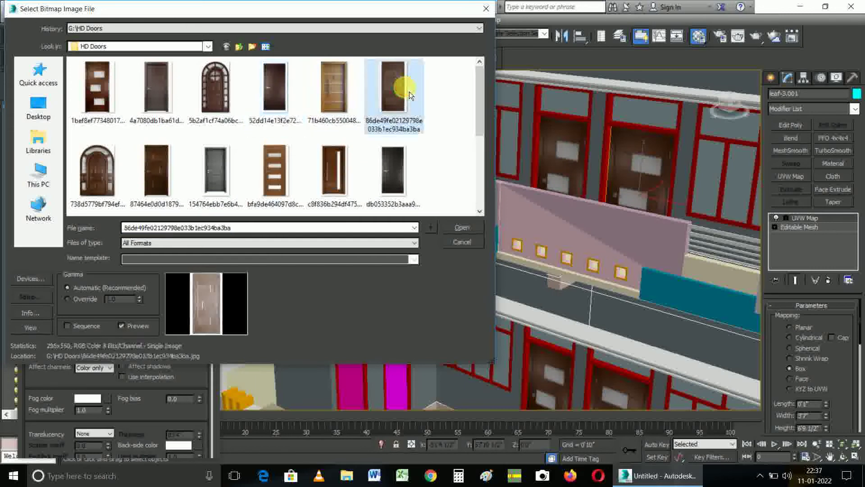
left_click(450, 229)
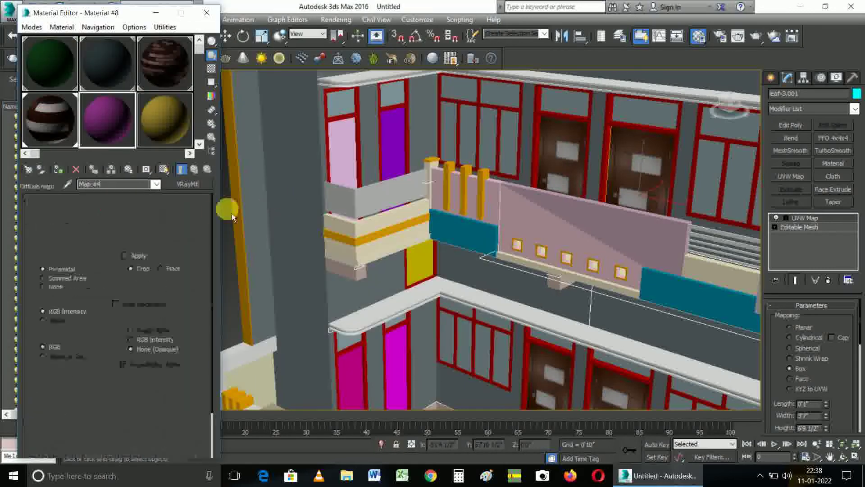
left_click(394, 143)
Step: Assign Material #8 to leaf-8.001 and show its wooden texture in the viewport
left_click(59, 169)
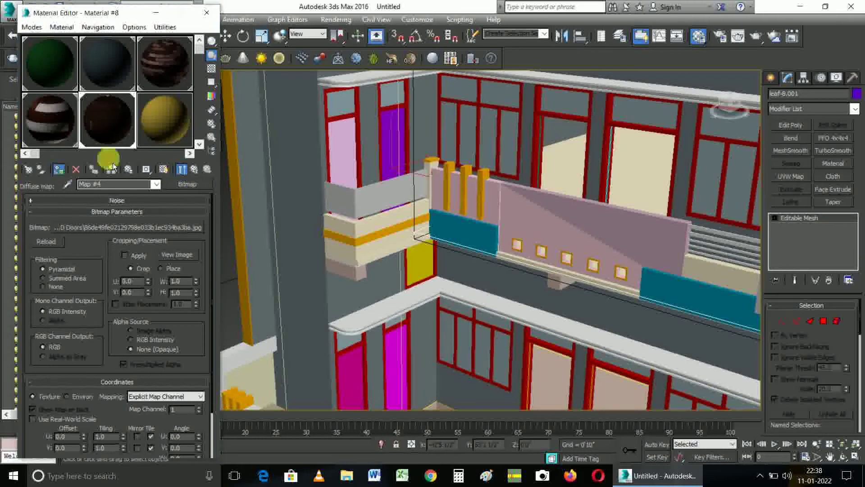
key("F3")
left_click(163, 169)
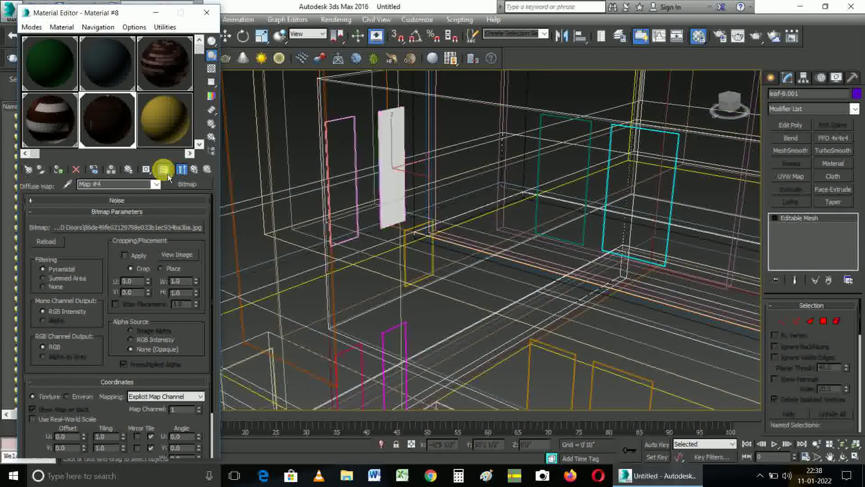
Step: Add a UVW Map modifier with Box mapping to leaf-8.001 and inspect the textured door
left_click(786, 176)
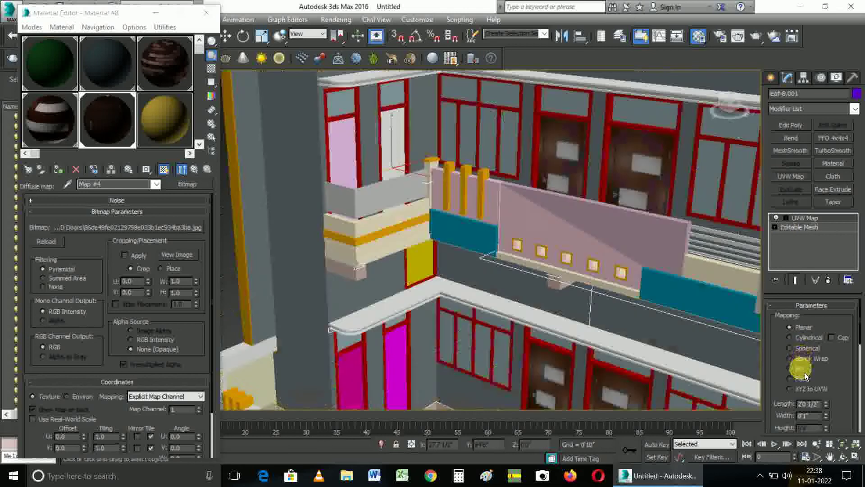
left_click(801, 368)
scroll(502, 261, "up", 3)
scroll(386, 218, "up", 3)
middle_click_drag(396, 243, 405, 271)
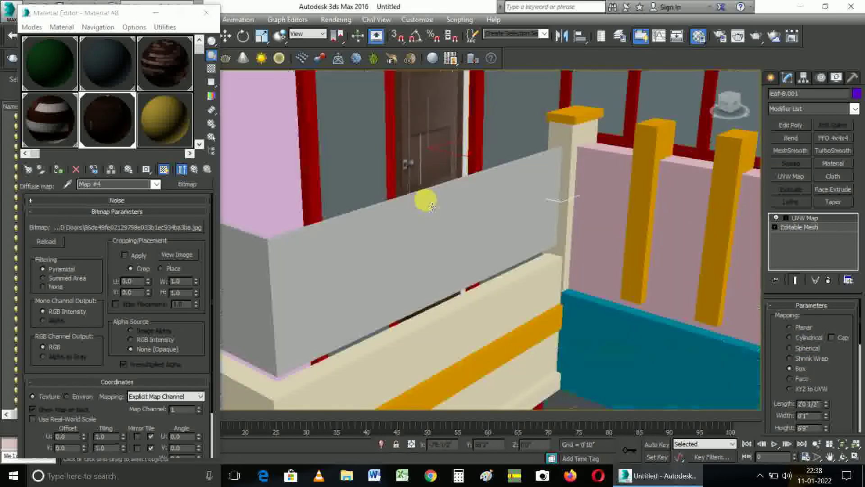
mouse_move(423, 199)
middle_mouse_down()
mouse_move(427, 235)
mouse_move(416, 236)
middle_mouse_up()
scroll(415, 235, "down", 3)
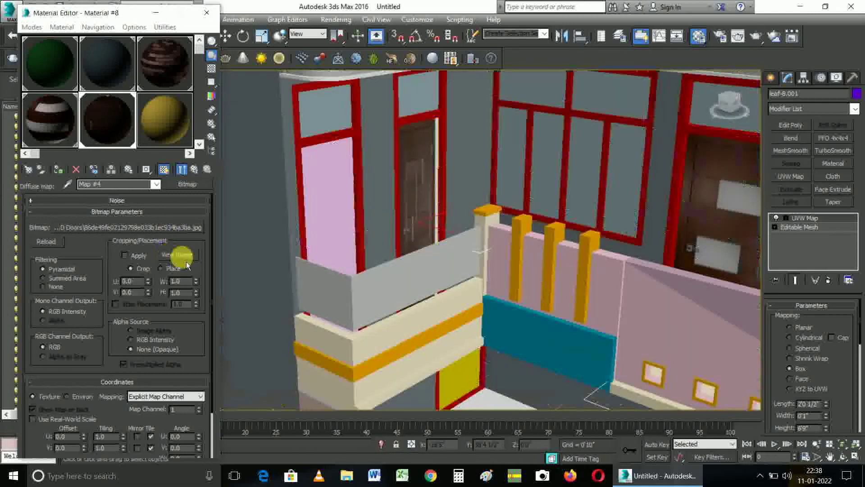
Step: Crop Map #4's door image at its left, right and bottom margins and apply the crop
left_click(185, 260)
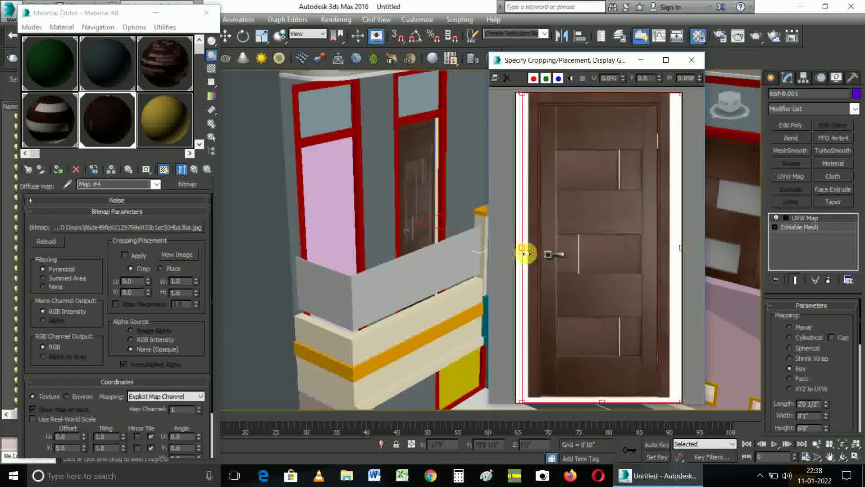
left_click_drag(523, 253, 532, 255)
left_click_drag(679, 250, 676, 252)
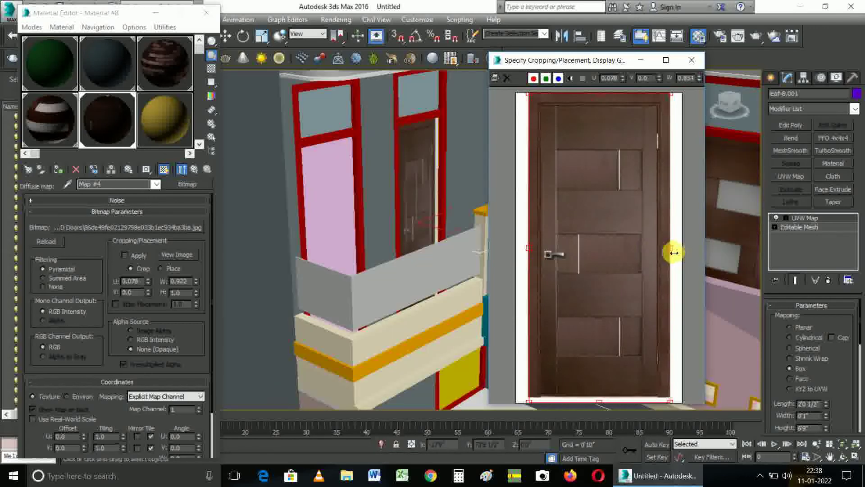
left_click_drag(598, 400, 599, 395)
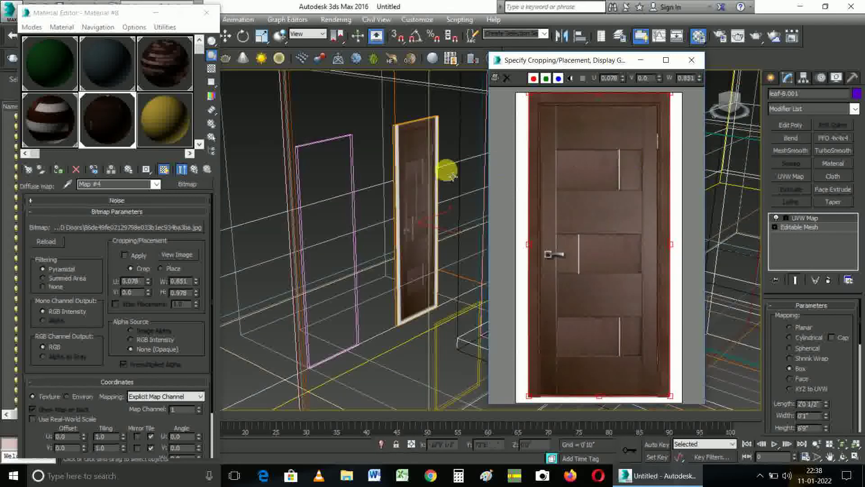
left_click(125, 255)
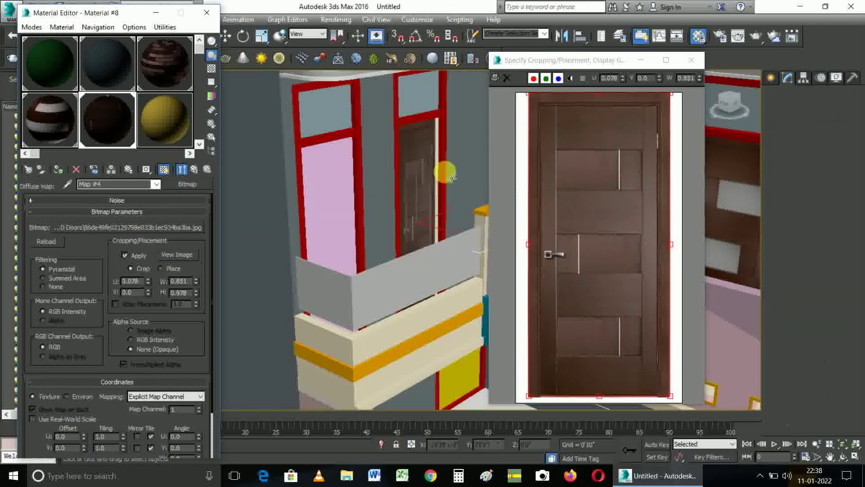
Step: Select leaf-8.001 and toggle wireframe and shaded display to check the cropped texture
left_click(447, 159)
key("F3")
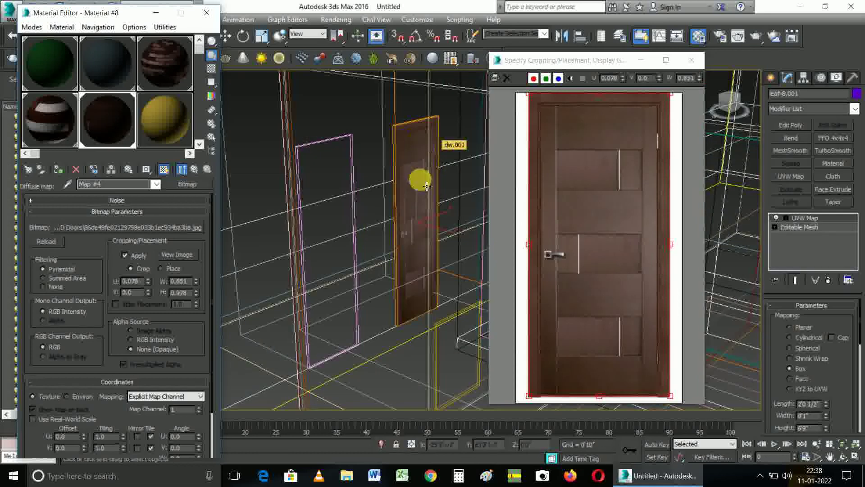
key("F3")
Step: Close the crop window and select the pink door leaf-9.001
left_click(691, 61)
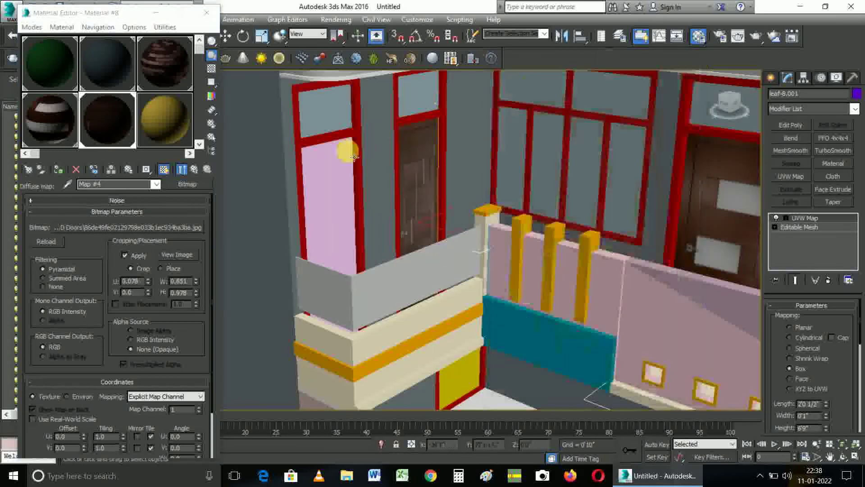
left_click(336, 172)
key("F3")
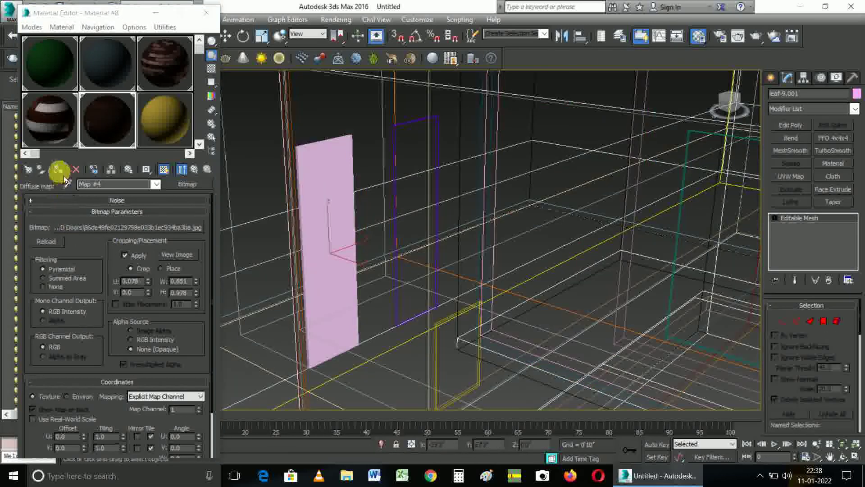
key("F3")
key("F3")
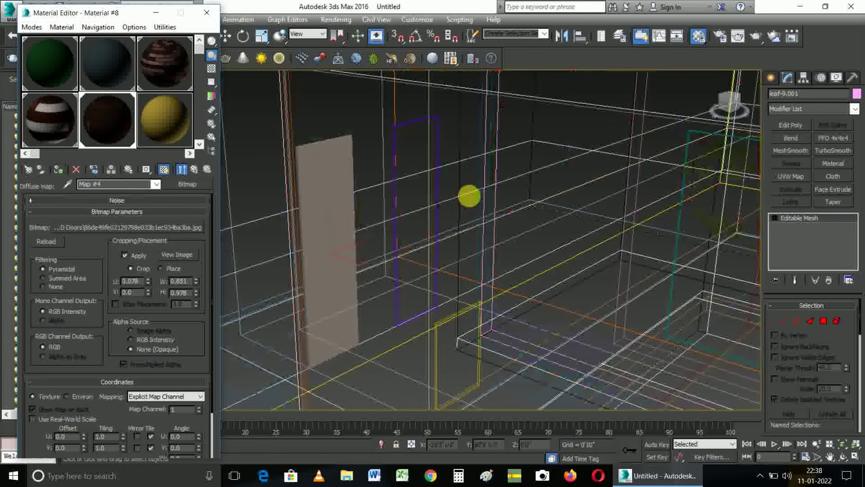
Step: Give leaf-9.001 a Box-mapped UVW Map modifier, toggling wireframe to check the wood texture
key("F3")
left_click(786, 184)
key("F3")
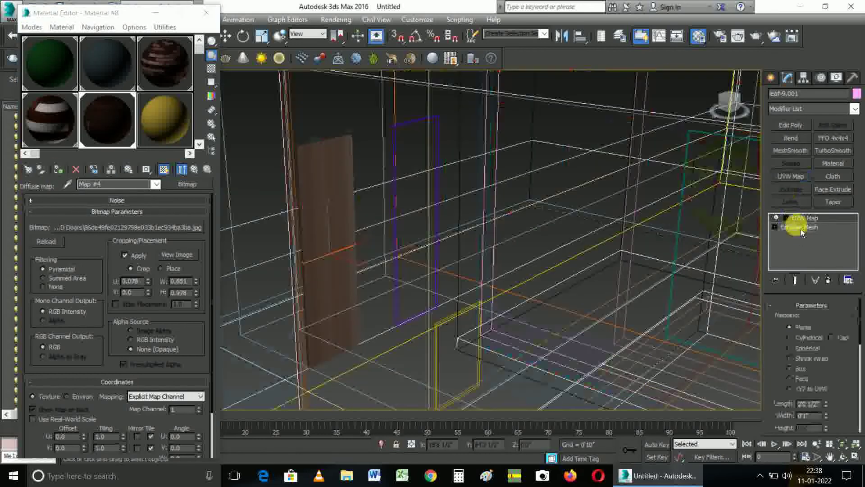
key("F3")
left_click(799, 368)
key("F3")
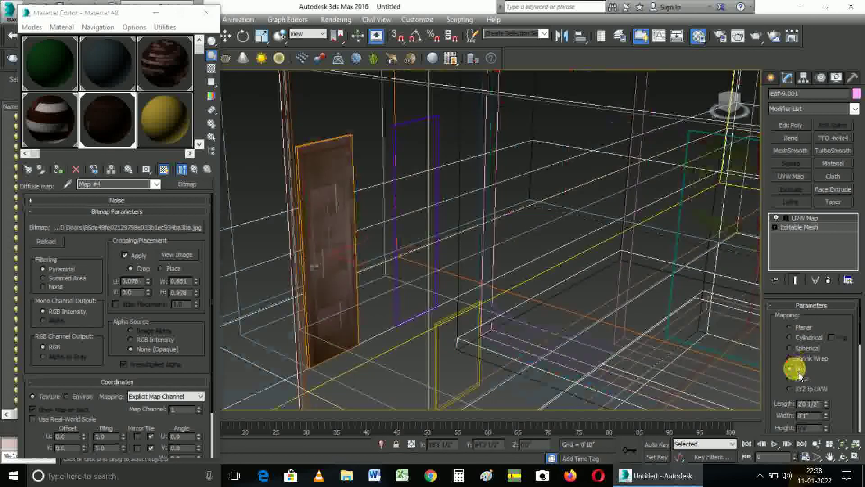
key("F3")
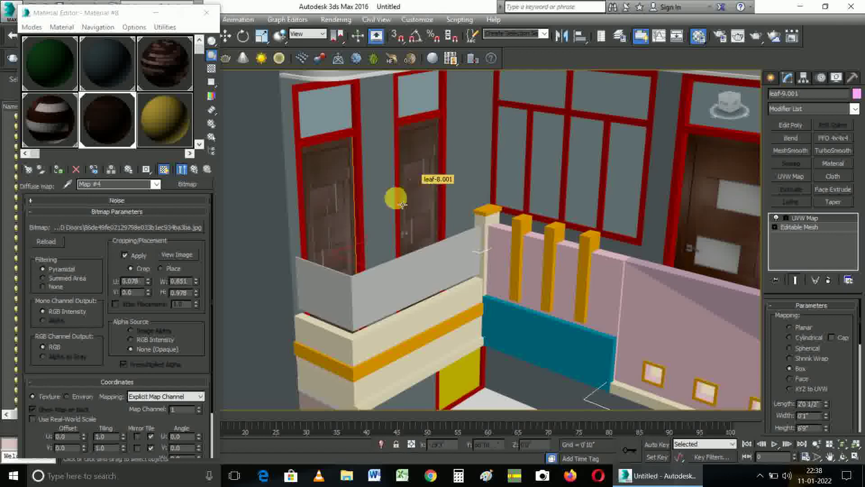
scroll(401, 203, "down", 5)
scroll(481, 272, "up", 2)
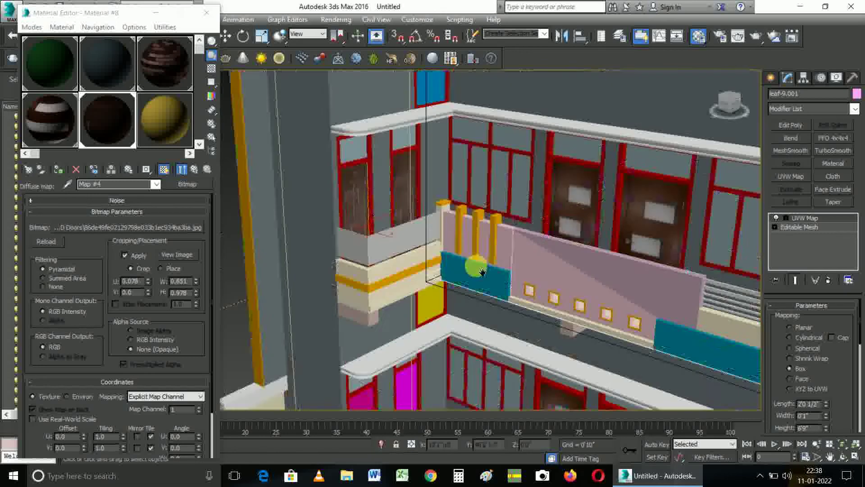
middle_click_drag(481, 272, 444, 248)
scroll(444, 248, "up", 5)
key("F3")
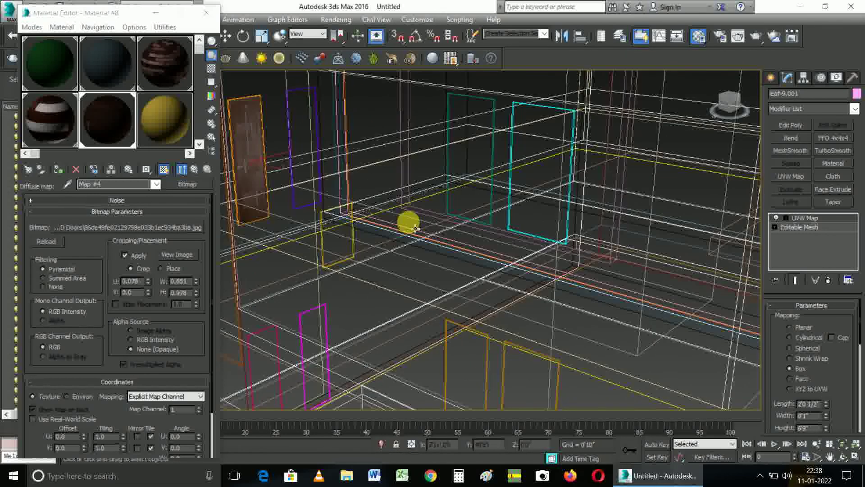
key("F3")
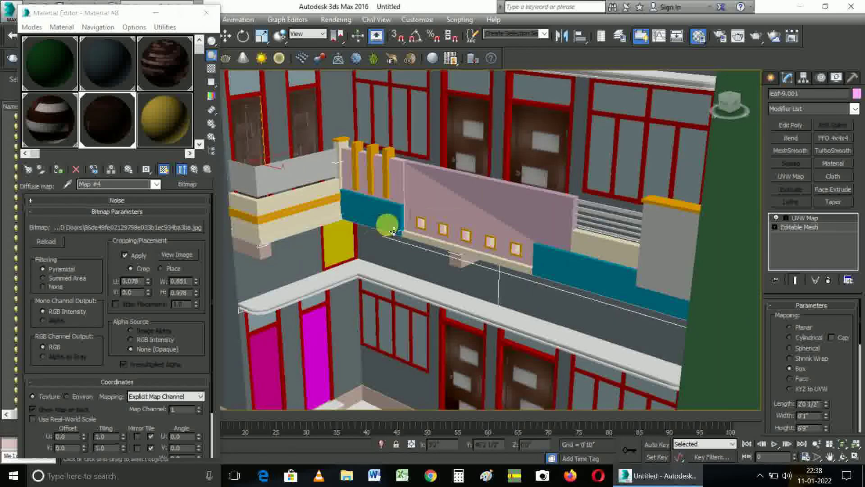
scroll(390, 225, "down", 3)
key("F3")
key("F3")
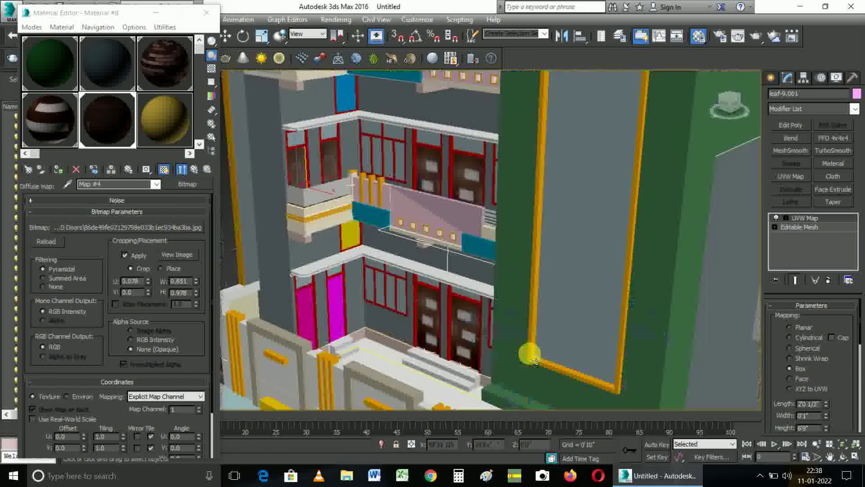